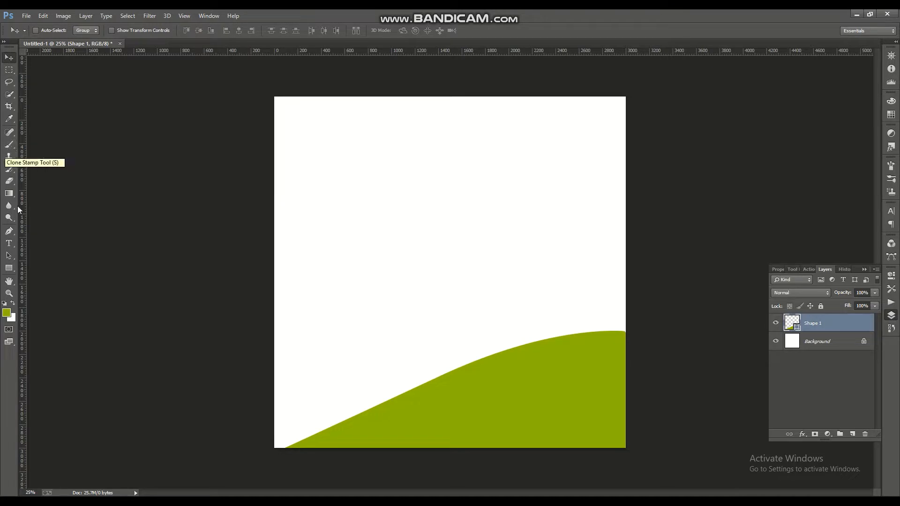
left_click(9, 230)
left_click(260, 322)
left_click(322, 332)
left_click(385, 347)
left_click(430, 369)
left_click(449, 383)
left_click(496, 425)
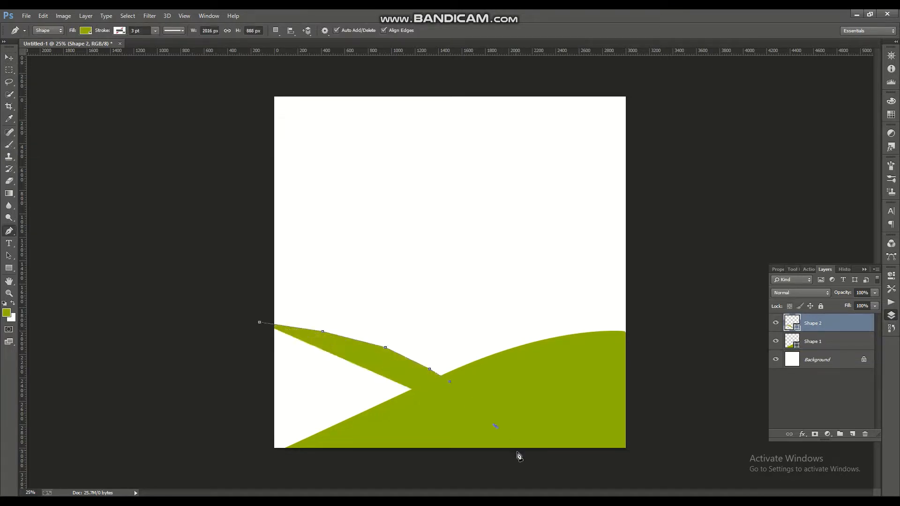
key("ctrl+alt+z")
key("ctrl+alt+z")
key("ctrl+alt+z")
key("ctrl+alt+z")
key("ctrl+alt+z")
key("ctrl+alt+z")
Set the foreground color to #81b001 and add a new layer beneath Shape 1.
left_click(7, 313)
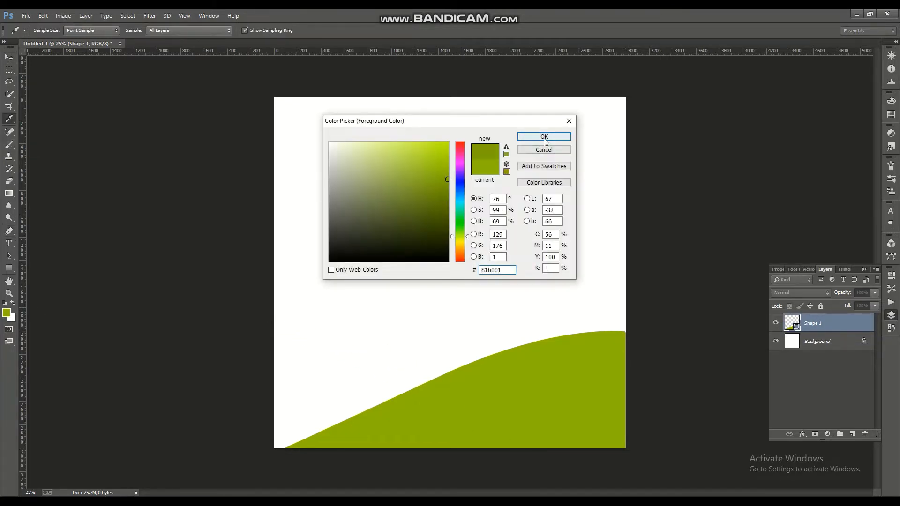
left_click(544, 139)
left_click(853, 434, "ctrl")
Draw a second hill with the Pen tool, sloping from the canvas's left edge down to the first hill and closing outside the canvas.
left_click(373, 353)
left_click(416, 364)
left_click(443, 373)
left_click(541, 451)
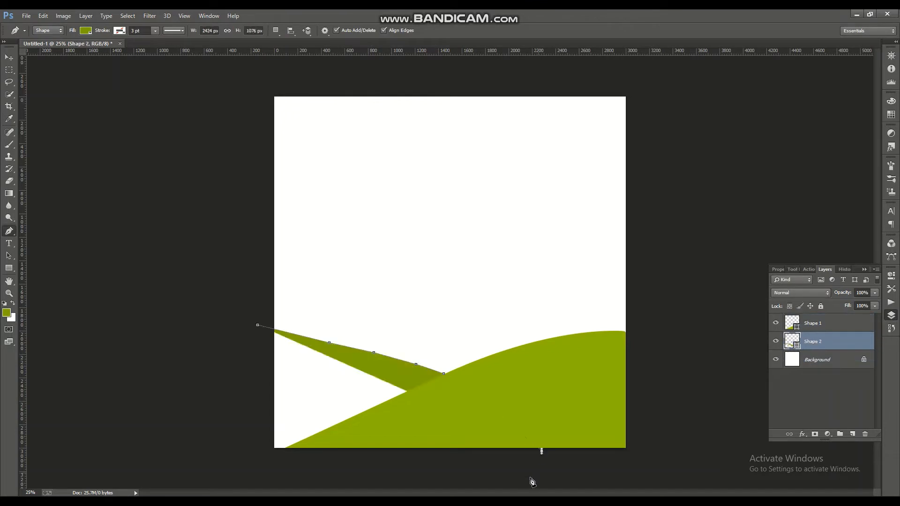
left_click_drag(483, 483, 376, 486)
left_click_drag(285, 478, 243, 465)
left_click_drag(205, 421, 208, 391)
left_click_drag(218, 350, 230, 332)
Convert the second hill's path to a selection and deselect it to clear the path outline.
right_click(331, 348)
left_click(362, 162)
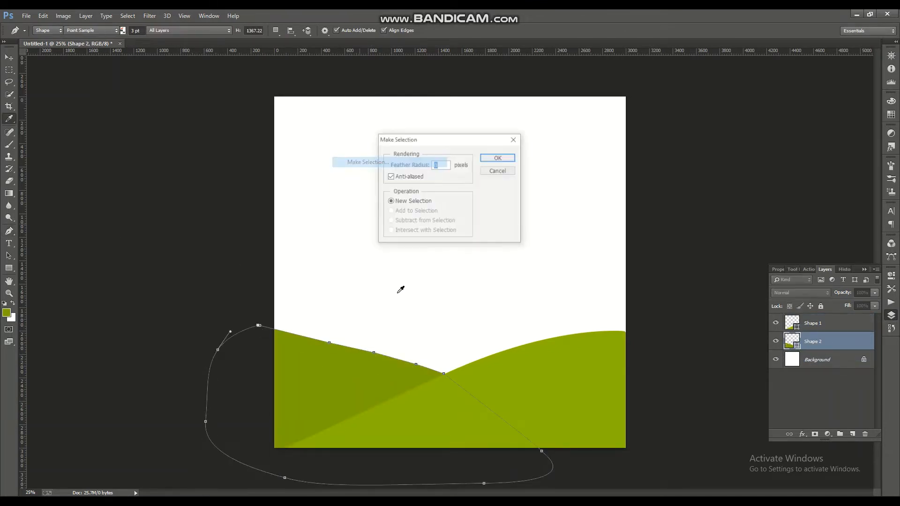
key("Return")
left_click(8, 83)
right_click(408, 307)
left_click(434, 114)
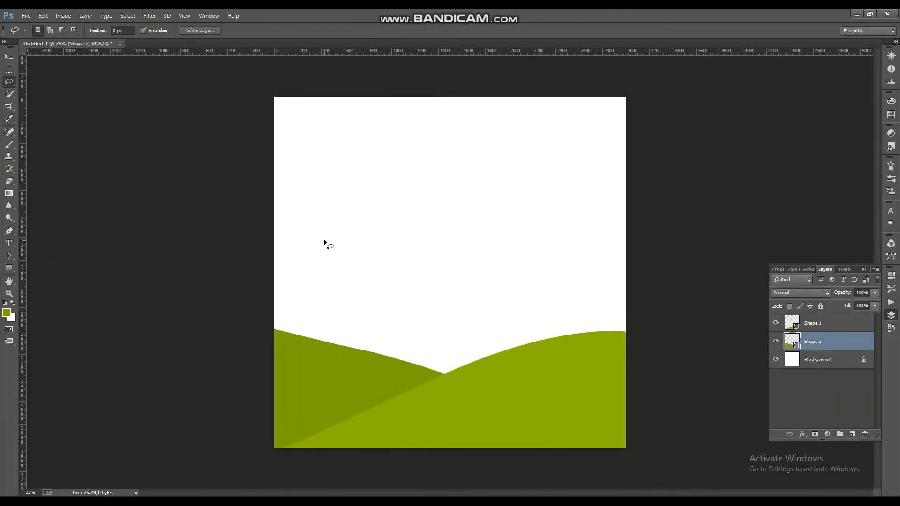
Set the foreground color to #75a001 and add a new layer directly beneath Shape 2.
left_click(9, 231)
left_click(7, 312)
left_click(446, 195)
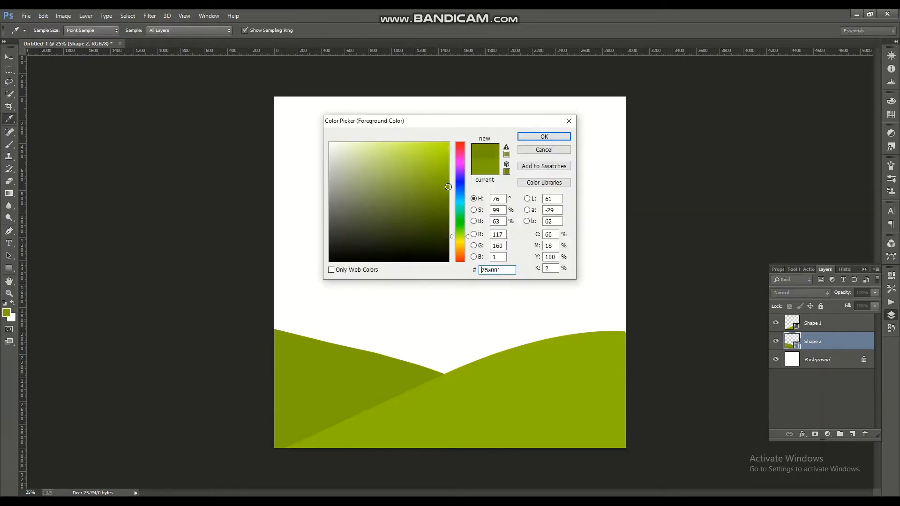
left_click(544, 138)
left_click(853, 434)
left_click_drag(831, 344, 840, 369)
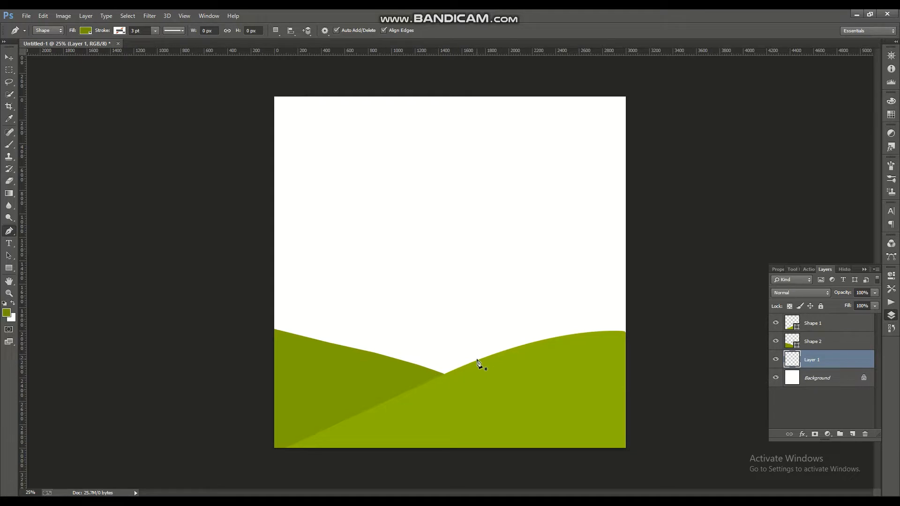
left_click_drag(713, 287, 739, 284)
left_click_drag(730, 347, 727, 352)
left_click_drag(647, 453, 634, 460)
left_click_drag(487, 463, 477, 463)
left_click_drag(418, 464, 404, 466)
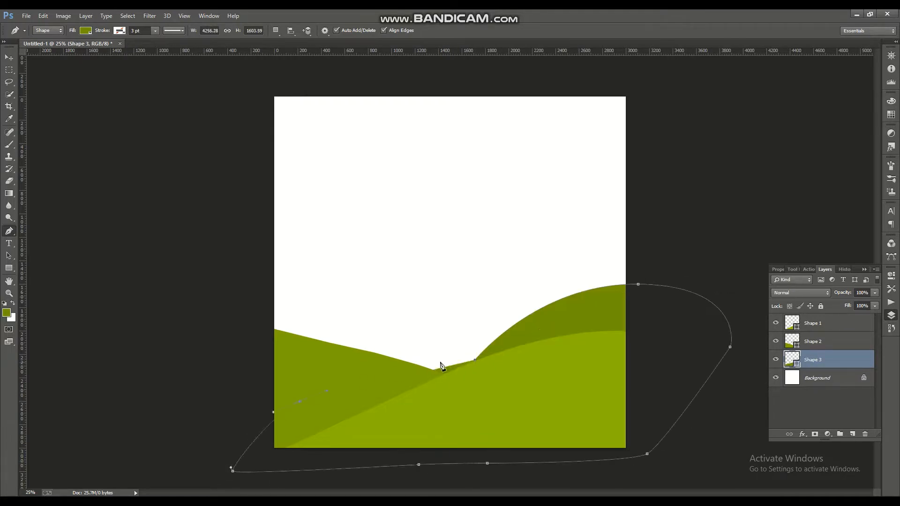
left_click(638, 284)
key("ctrl+alt+z")
key("ctrl+alt+z")
key("ctrl+alt+z")
key("ctrl+alt+z")
key("ctrl+alt+z")
key("ctrl+alt+z")
key("ctrl+alt+z")
key("ctrl+alt+z")
key("ctrl+alt+z")
key("ctrl+alt+z")
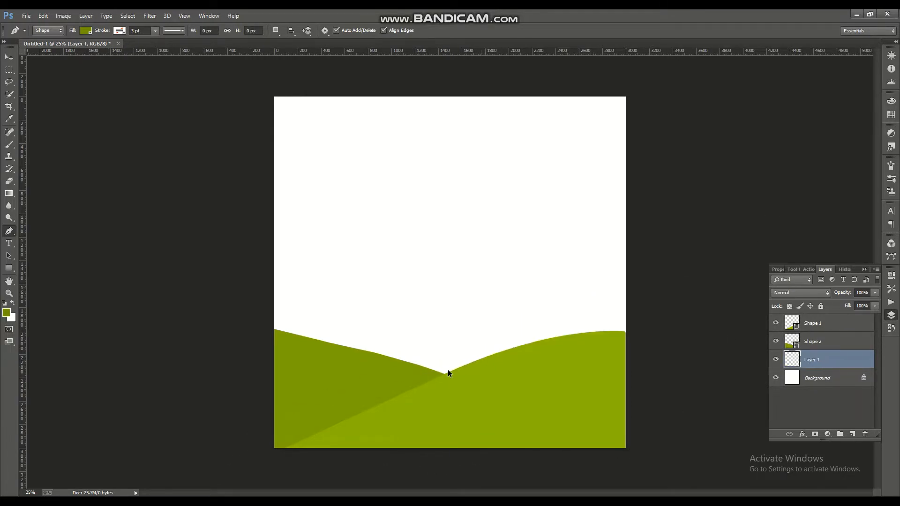
Draw a third hill about 4354 by 1490 px with the Pen tool, rising from the valley to the right behind the first hill.
left_click(433, 370)
left_click_drag(624, 296, 720, 302)
left_click(720, 420)
left_click_drag(566, 471, 534, 471)
left_click(232, 464)
left_click_drag(214, 422, 227, 414)
left_click(433, 370)
Make a selection from the third hill's path and deselect it.
right_click(499, 349)
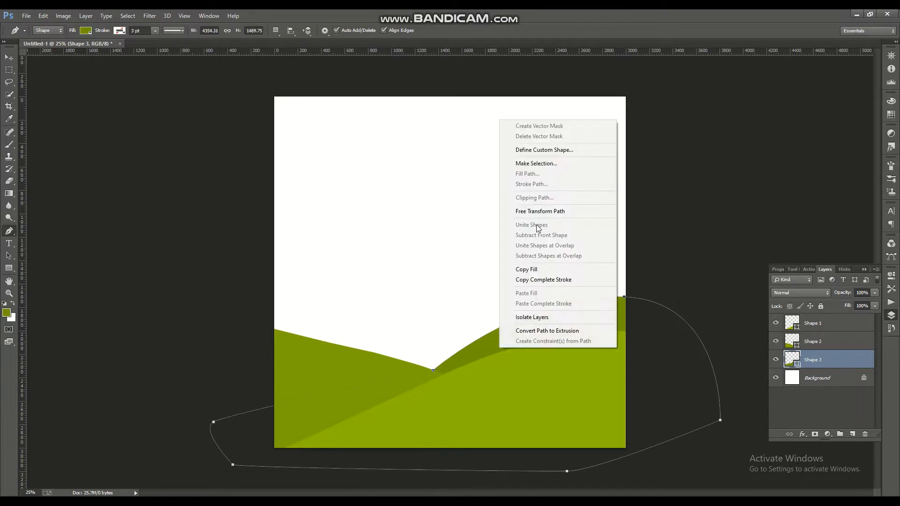
left_click(540, 164)
key("Return")
key("m")
left_click(522, 339)
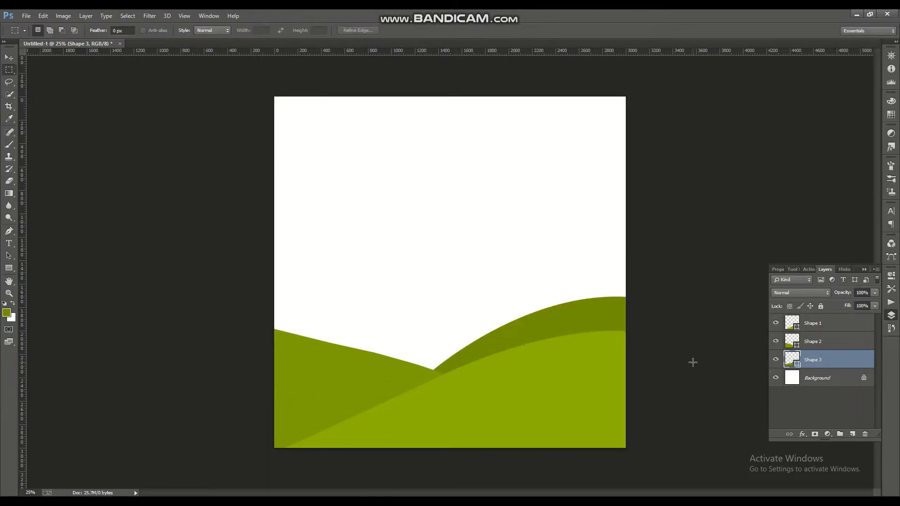
Add a new layer beneath Shape 3 and activate the Pen tool.
left_click(852, 434)
left_click_drag(837, 363, 835, 386)
left_click(9, 231)
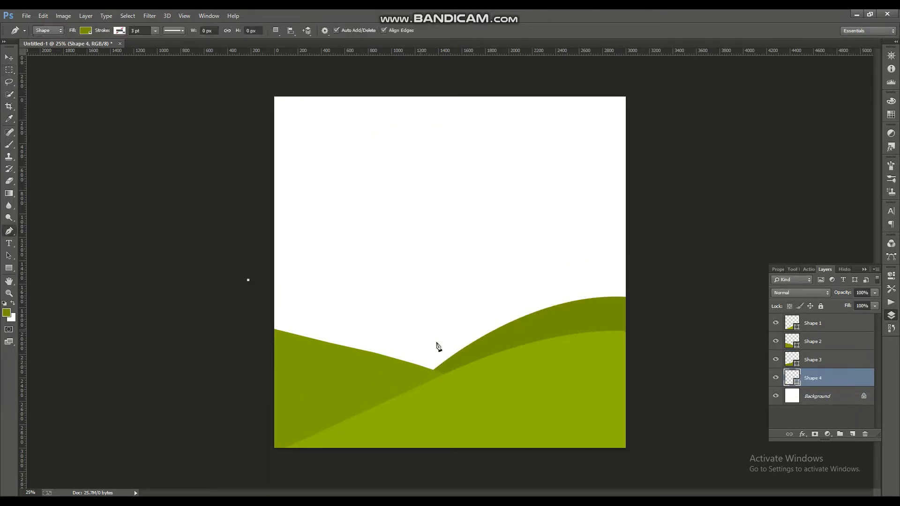
key("ctrl+alt+z")
left_click(7, 312)
left_click(446, 195)
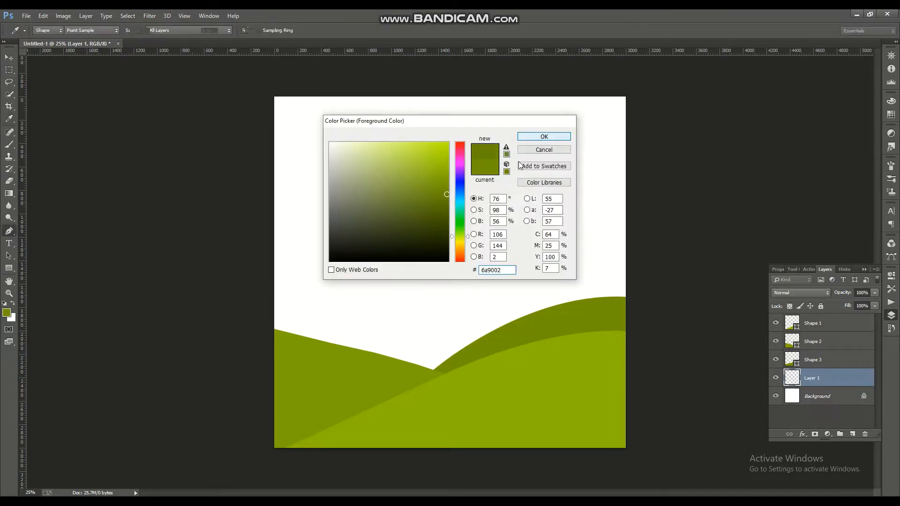
left_click(544, 136)
left_click(235, 273)
left_click(462, 346)
key("ctrl+alt+z")
key("ctrl+alt+z")
Set the foreground color to #618402 and draw a fourth hill about 3790 by 1597 px, sloping from the left edge down behind the others.
left_click(6, 313)
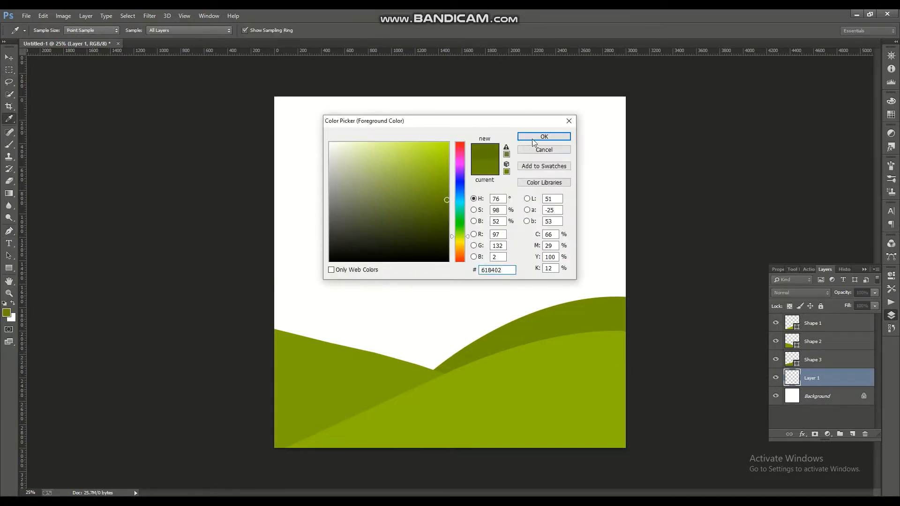
left_click(544, 136)
left_click(261, 290)
left_click_drag(459, 339, 529, 379)
left_click(647, 434)
left_click(417, 470)
left_click(210, 450)
left_click_drag(205, 402, 209, 395)
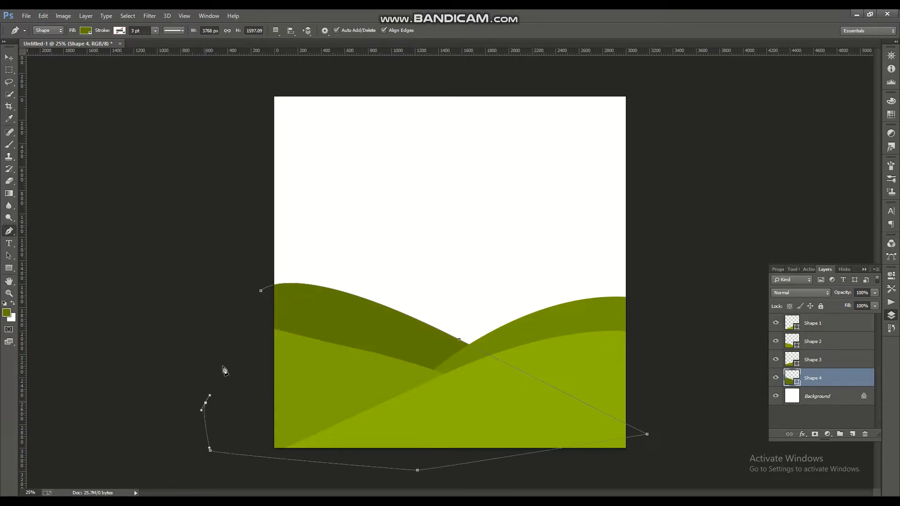
Turn the fourth hill's path into a selection and deselect it.
right_click(417, 317)
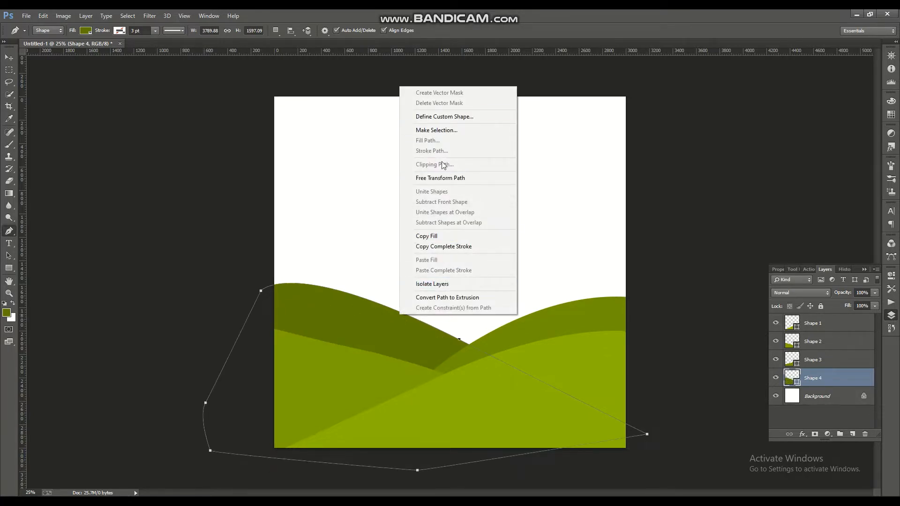
left_click(437, 131)
left_click(496, 159)
key("l")
right_click(428, 276)
left_click(454, 282)
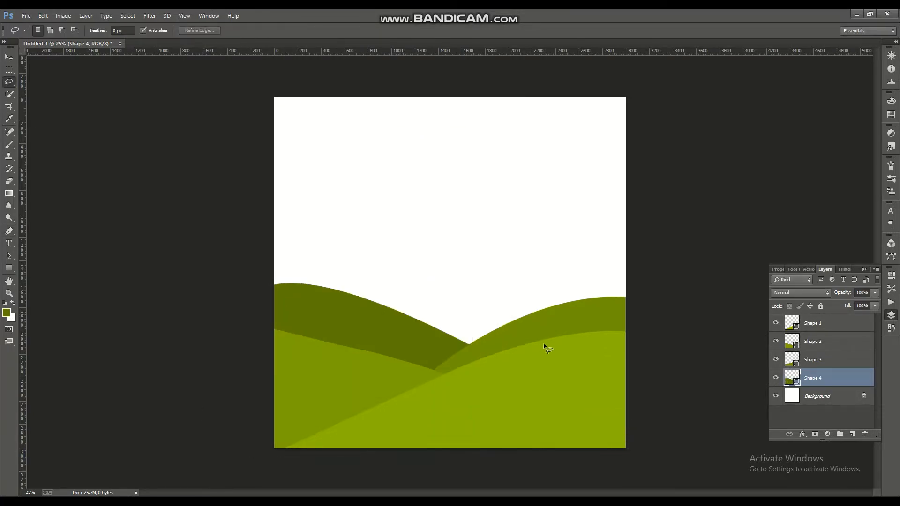
left_click(6, 312)
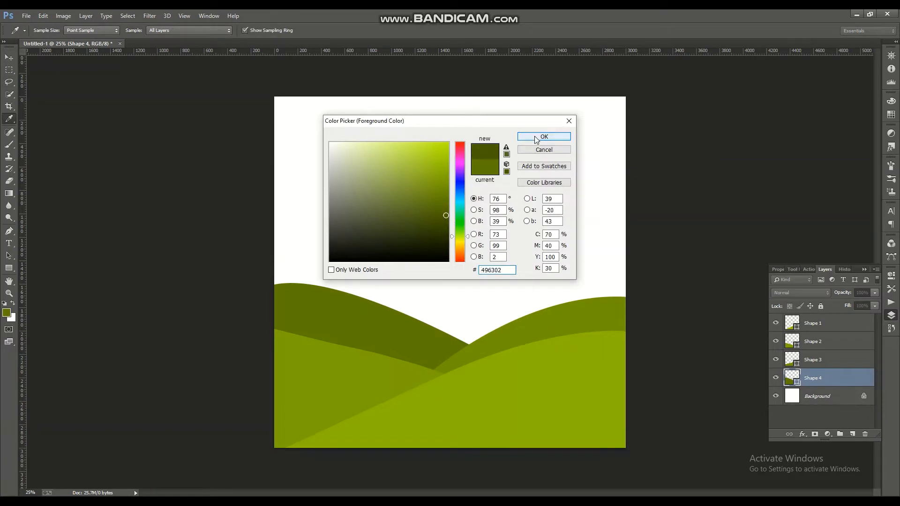
left_click(537, 138)
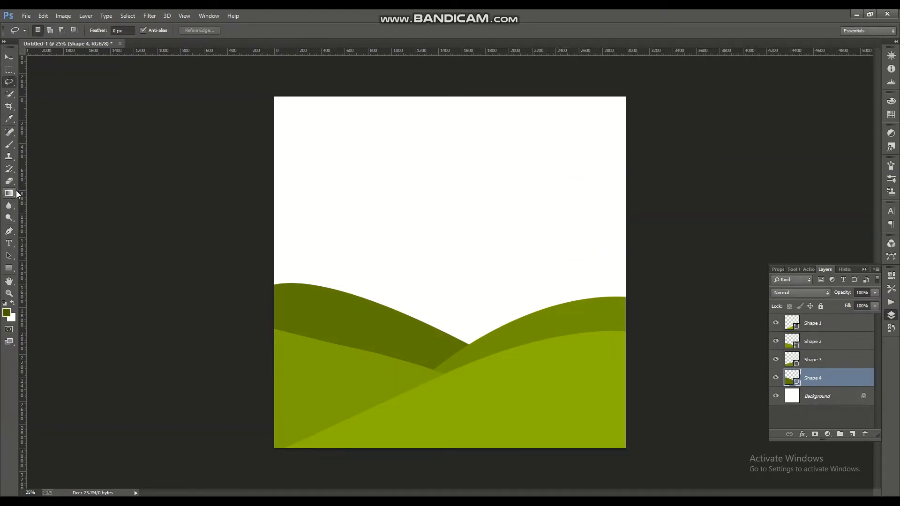
key("p")
left_click(376, 314)
left_click_drag(636, 262, 719, 283)
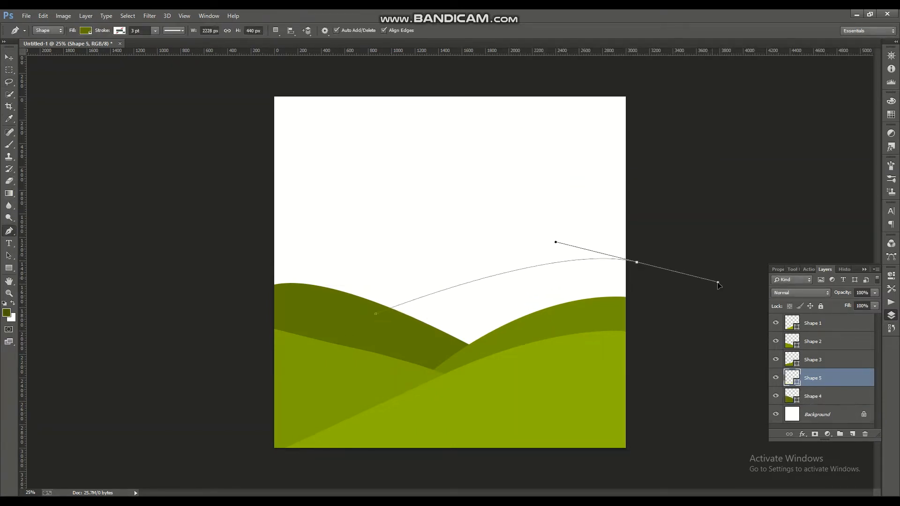
left_click(723, 373)
left_click_drag(594, 457, 578, 459)
left_click_drag(394, 458, 383, 460)
key("ctrl+alt+z")
key("ctrl+alt+z")
key("ctrl+alt+z")
key("ctrl+alt+z")
key("ctrl+alt+z")
Add a new layer and move it beneath Shape 4.
left_click(852, 434)
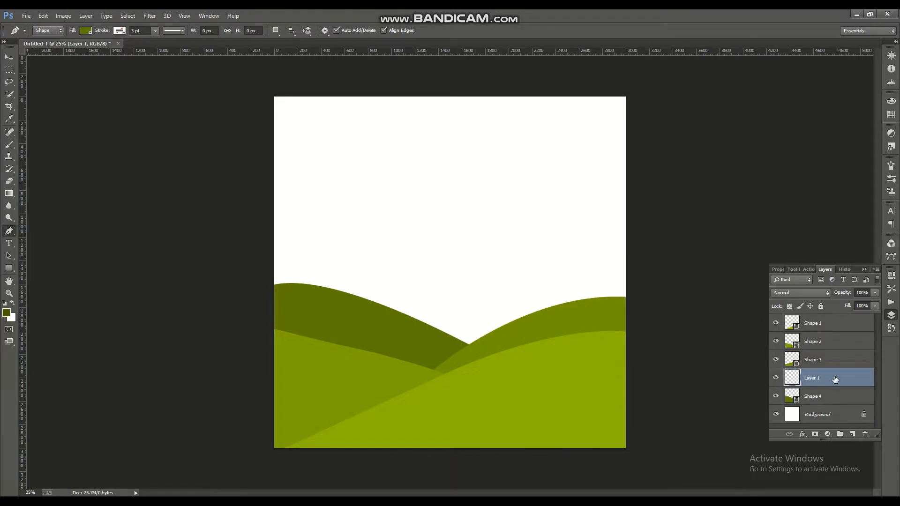
key("ctrl+bracketleft")
left_click_drag(587, 278, 728, 285)
left_click(682, 442)
left_click(416, 462)
left_click(255, 459)
key("ctrl+alt+z")
key("ctrl+alt+z")
key("ctrl+alt+z")
key("ctrl+alt+z")
key("ctrl+alt+z")
Shift the foreground color's hue slightly toward green and set it to dark green #365505.
left_click(6, 312)
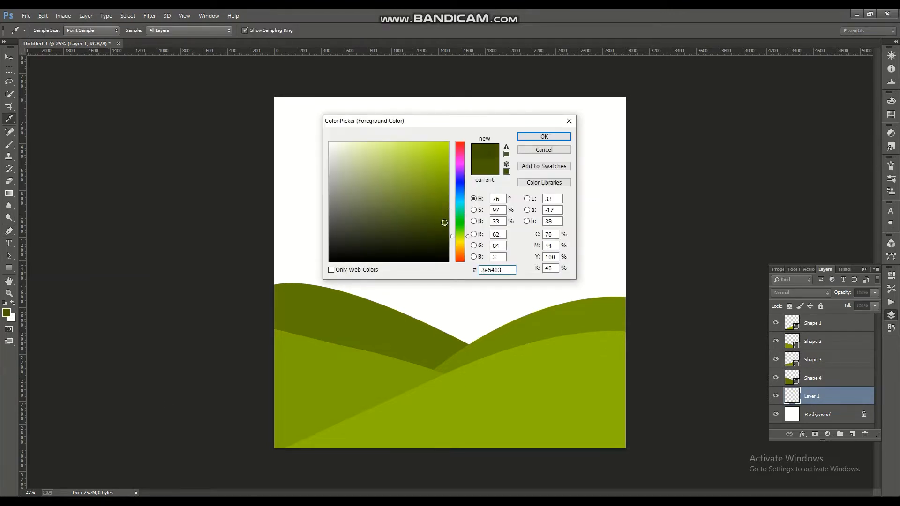
left_click_drag(467, 238, 467, 234)
left_click(442, 220)
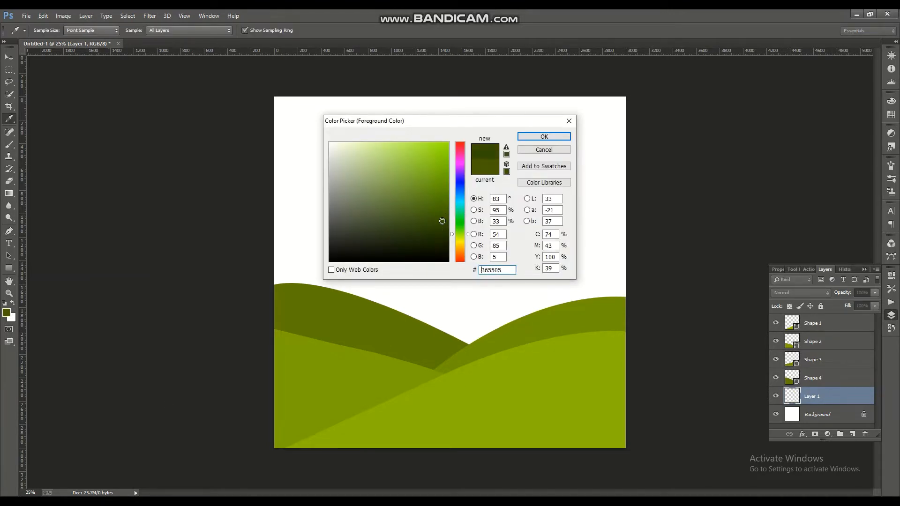
left_click(544, 137)
Draw a fifth, rearmost hill about 4415 by 1897 px with the Pen tool, rising from behind the fourth hill toward the right edge.
left_click(380, 307)
left_click_drag(614, 269, 714, 291)
left_click(699, 434)
left_click(441, 487)
left_click(226, 464)
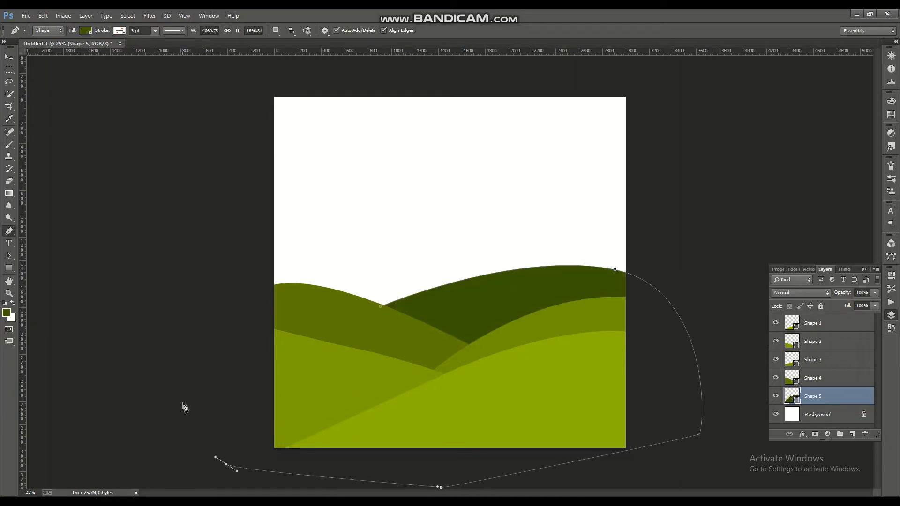
left_click(187, 398)
Convert the rearmost hill's path to a selection and deselect it.
right_click(411, 307)
left_click(447, 117)
key("Return")
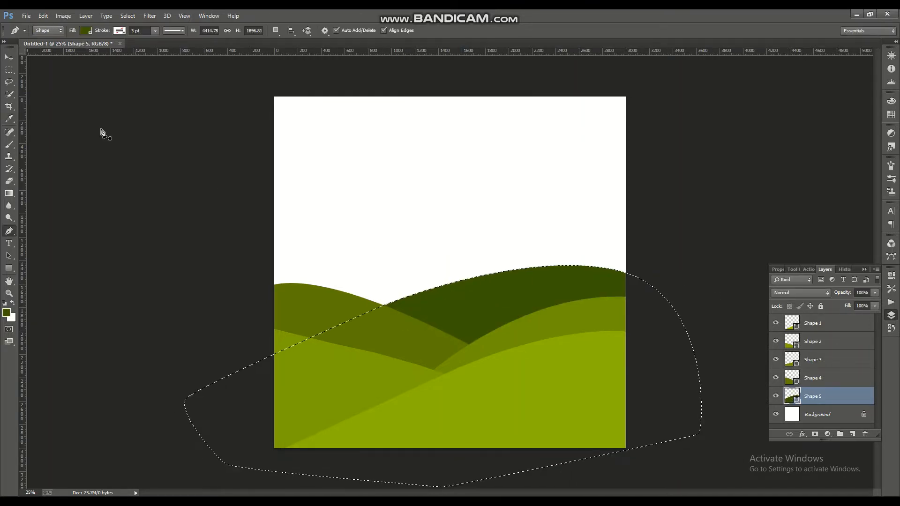
key("l")
right_click(392, 189)
left_click(425, 195)
scroll(623, 345, "down", 2)
scroll(623, 344, "up", 2)
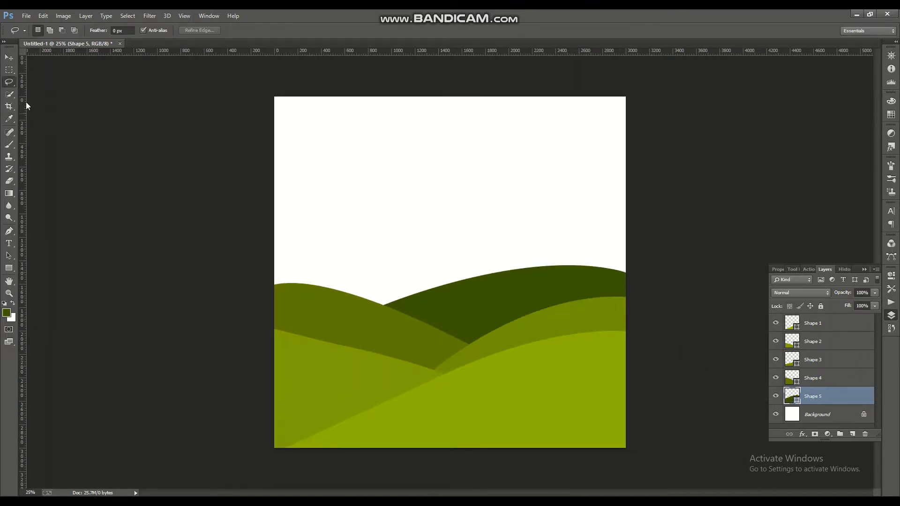
Load the Shape 1 layer's outline as a selection and switch to the Brush tool with white as the foreground color.
left_click(9, 58)
left_click(794, 326)
left_click(796, 330, "ctrl")
key("b")
key("x")
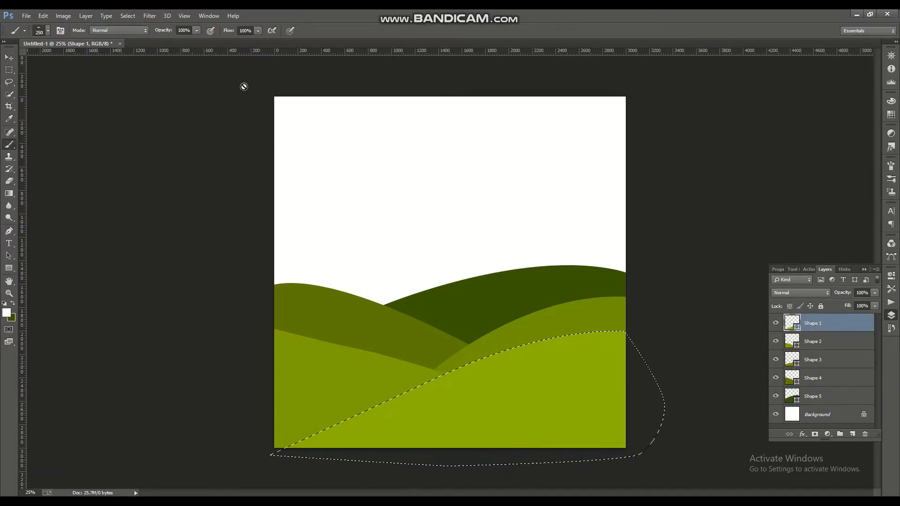
Choose a brush preset and rasterize the Shape 1 layer so it can be painted on.
left_click(48, 31)
double_click(20, 138)
left_click(440, 346)
left_click(435, 197)
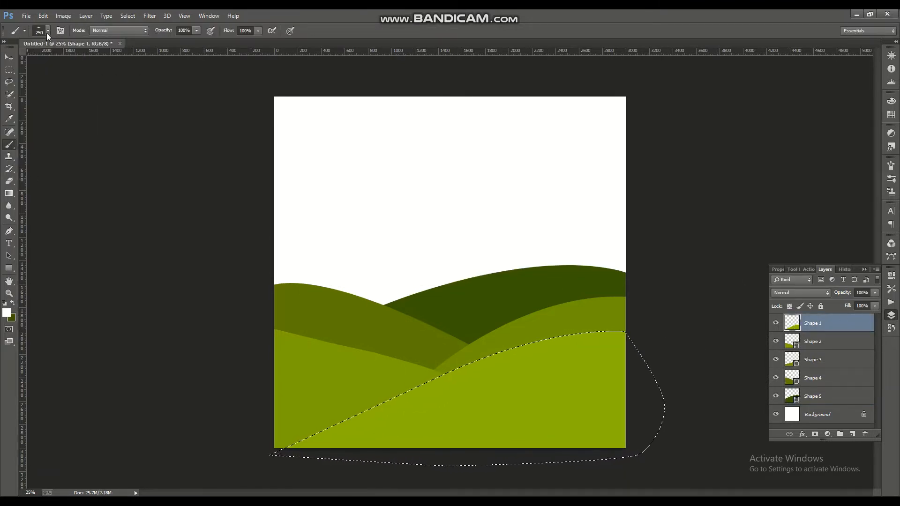
Choose a soft round brush preset and enlarge the brush to 900 px.
left_click(47, 32)
double_click(19, 101)
key("bracketright")
key("bracketright")
key("bracketright")
key("bracketright")
key("bracketright")
key("bracketright")
key("bracketright")
left_click_drag(613, 310, 442, 308)
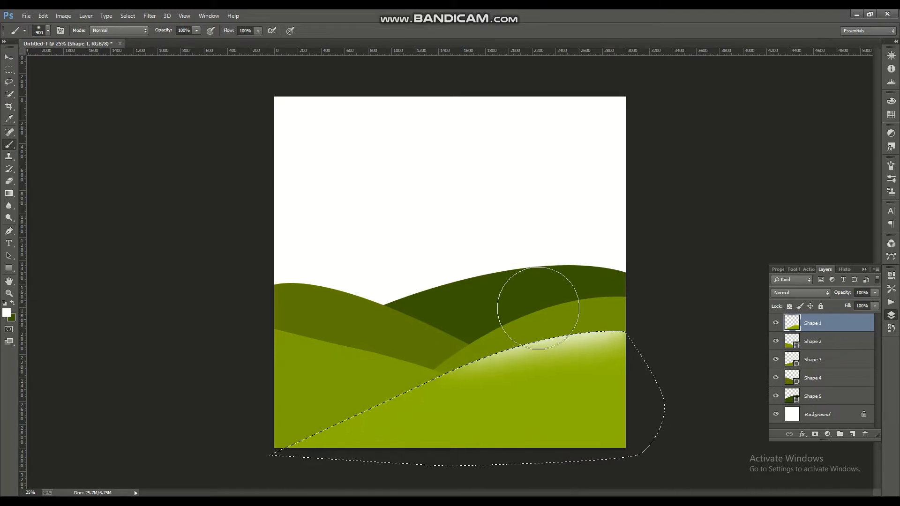
key("ctrl+alt+z")
key("ctrl+alt+z")
Set the foreground color to a brighter yellow-green and paint a soft highlight along the front hill's upper edge.
left_click(6, 312)
left_click(460, 241)
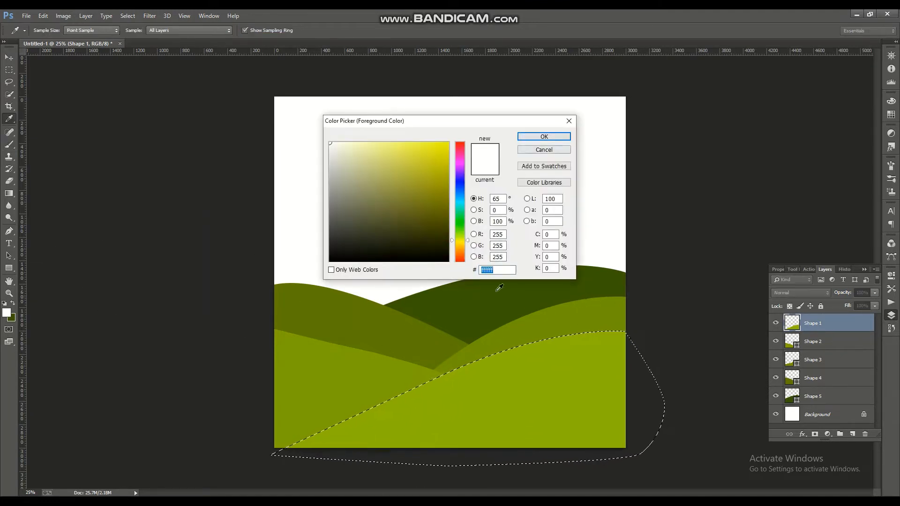
left_click(497, 370)
left_click_drag(446, 170, 446, 162)
key("Return")
left_click_drag(602, 311, 474, 305)
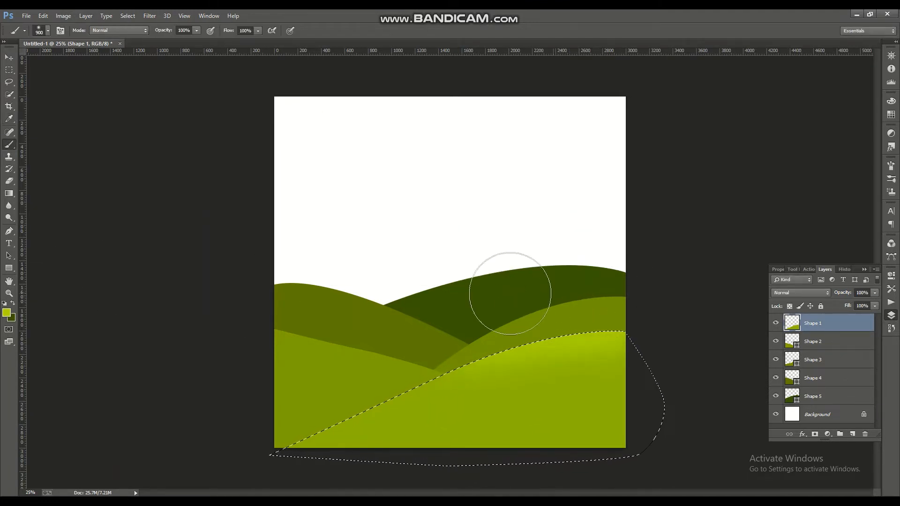
Deselect the front hill and load the Shape 2 layer's outline as a selection for painting with the Brush tool.
key("l")
right_click(540, 106)
left_click(560, 112)
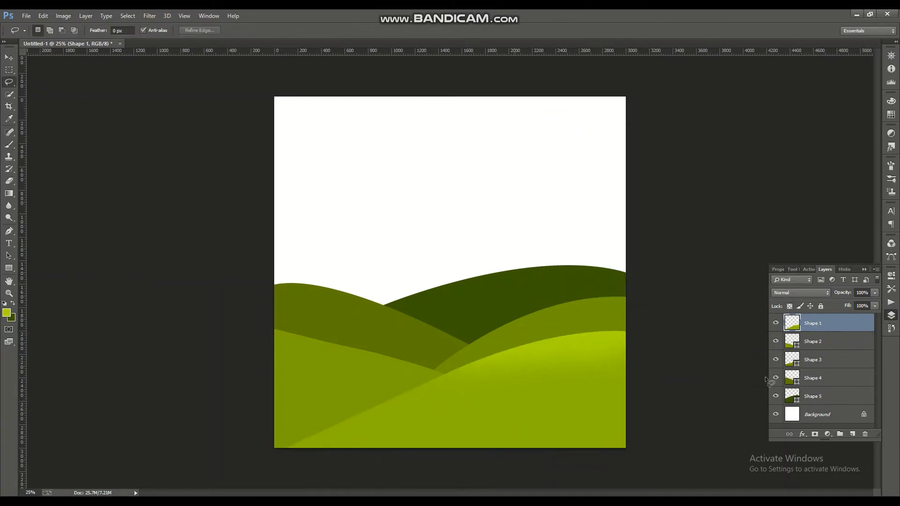
left_click(796, 347, "ctrl")
key("b")
Rasterize the Shape 2 layer and paint a soft yellow-green highlight along the left front hill's upper edge.
left_click(6, 313)
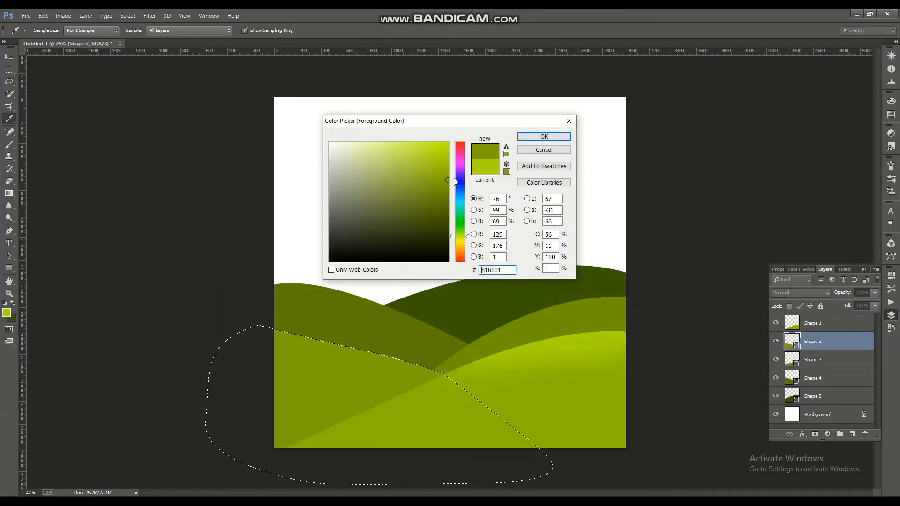
left_click(548, 138)
left_click(412, 328)
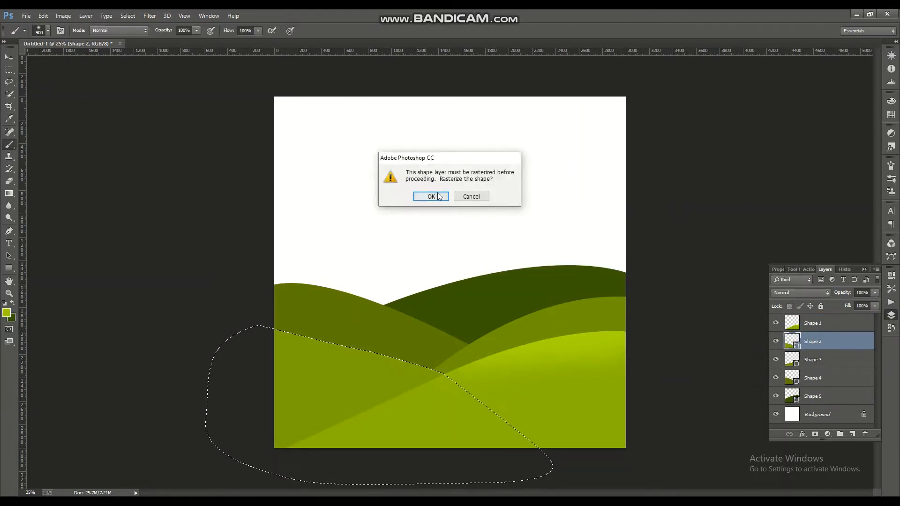
left_click(437, 197)
left_click_drag(418, 339, 331, 292)
Deselect Shape 2 and load the Shape 3 layer's outline as a selection for the Brush tool.
left_click(10, 82)
right_click(431, 148)
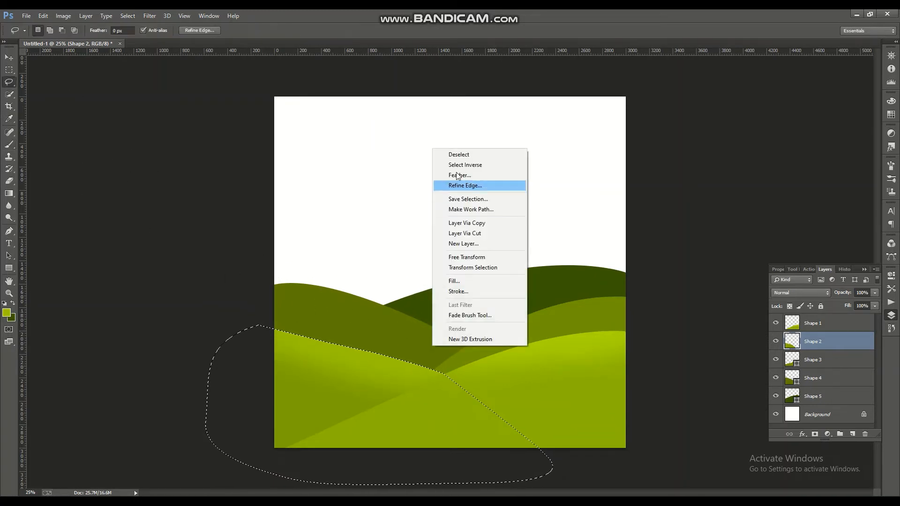
left_click(450, 153)
left_click(798, 367)
left_click(792, 360, "ctrl")
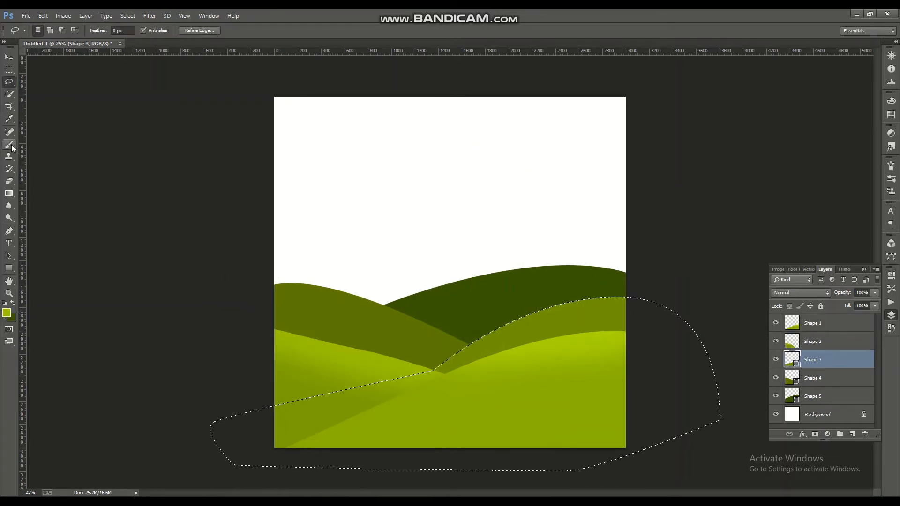
key("b")
Set the foreground color to #8dc101 and paint a soft highlight along the upper edge of the Shape 3 hill.
left_click(6, 313)
left_click_drag(443, 187, 448, 170)
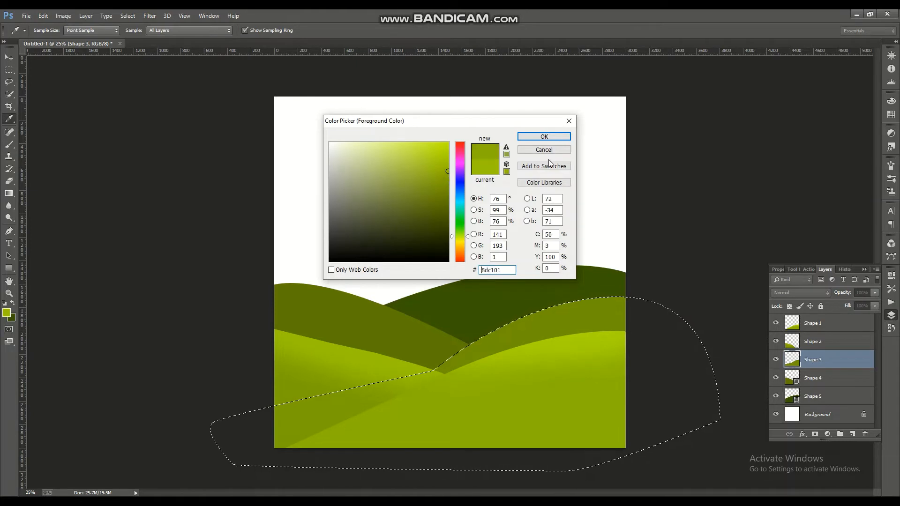
left_click(544, 137)
mouse_move(624, 261)
left_mouse_down()
mouse_move(516, 271)
mouse_move(599, 272)
left_mouse_up()
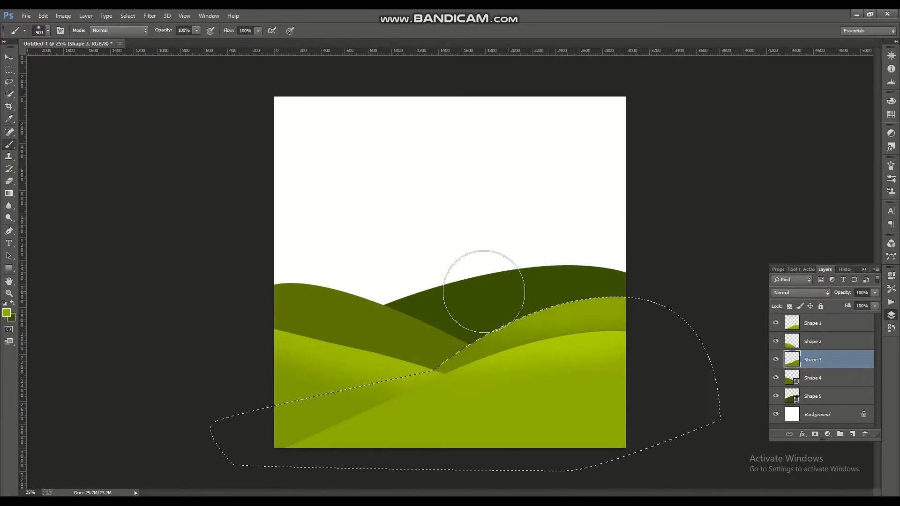
Deselect Shape 3 and load the Shape 4 layer's outline as a selection for the Brush tool.
key("l")
right_click(603, 287)
left_click(623, 294)
left_click(812, 378)
left_click(793, 378, "ctrl")
key("b")
Rasterize the Shape 4 layer and paint a soft olive-green highlight along the left rear hill's upper edge.
left_click(197, 246)
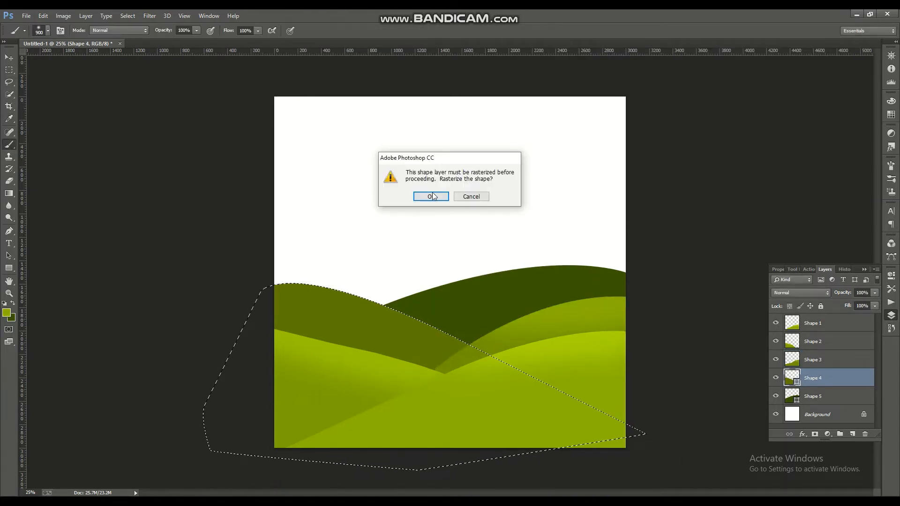
left_click(432, 197)
left_click(6, 313)
left_click_drag(445, 200, 448, 190)
left_click(544, 137)
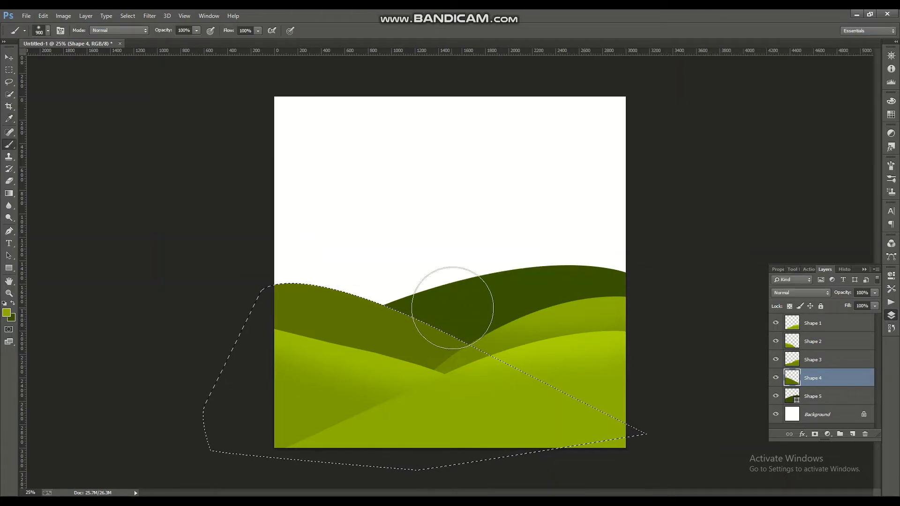
mouse_move(452, 307)
left_mouse_down()
mouse_move(291, 223)
mouse_move(449, 303)
mouse_move(159, 239)
left_mouse_up()
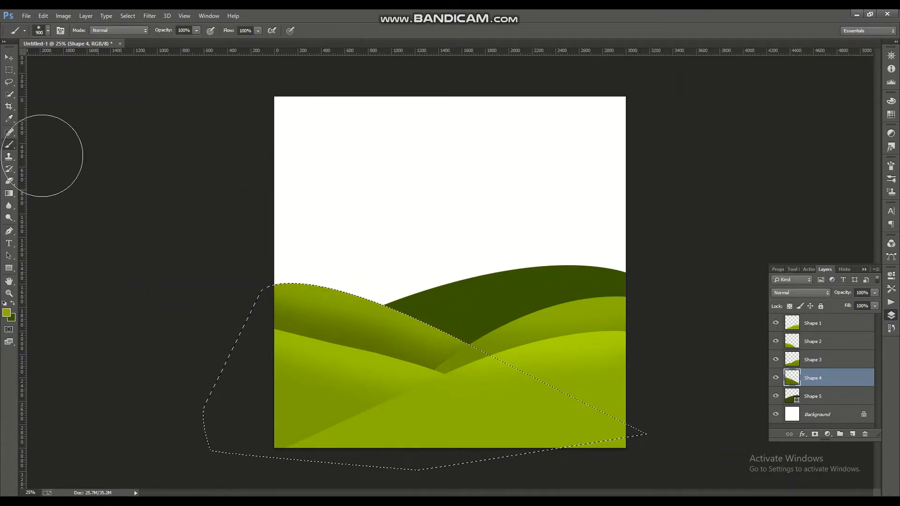
Deselect Shape 4 and load the Shape 5 layer's outline as a selection, keeping the Shape 4 layer active for the Brush tool.
key("l")
right_click(387, 115)
left_click(403, 120)
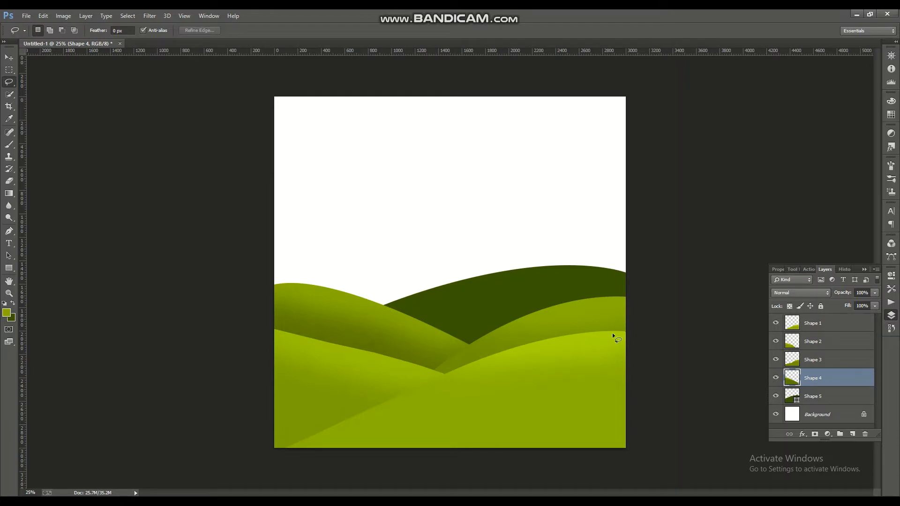
left_click(794, 399, "ctrl")
left_click(9, 146)
Set the foreground color to a medium green and brush it over the upper part of the rearmost hill.
left_click(7, 312)
left_click(443, 306)
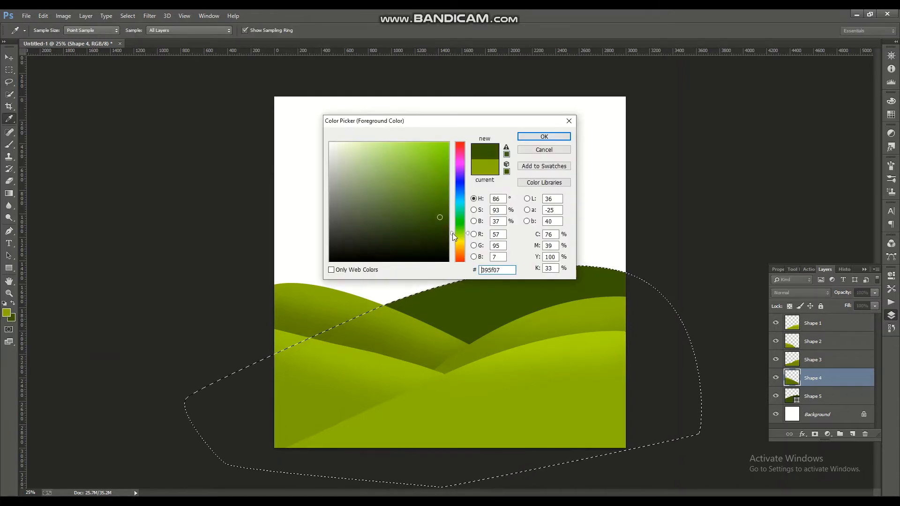
left_click_drag(452, 233, 454, 234)
left_click(544, 136)
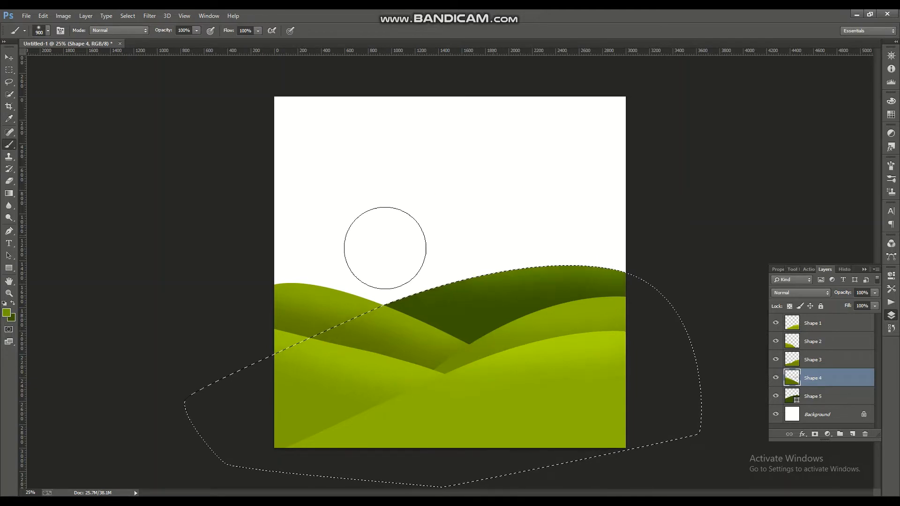
mouse_move(385, 248)
left_mouse_down()
mouse_move(478, 239)
mouse_move(502, 255)
mouse_move(420, 263)
mouse_move(486, 296)
left_mouse_up()
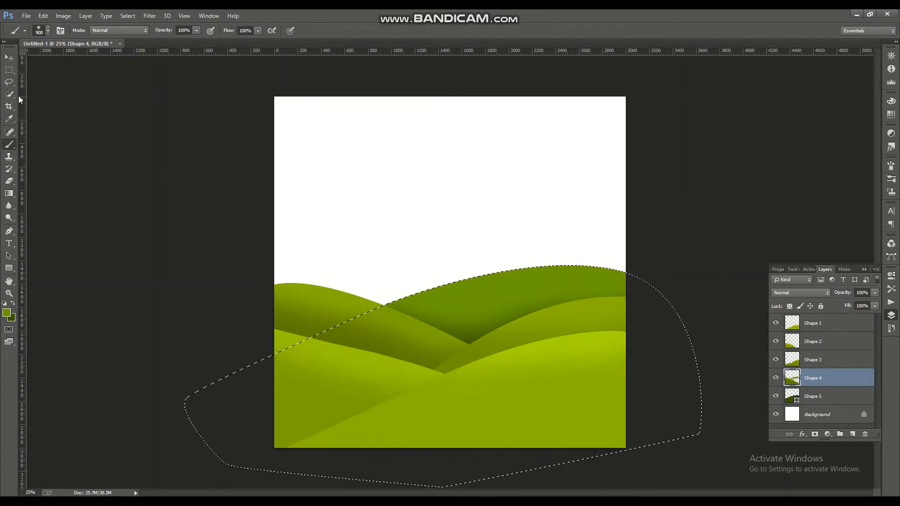
Deselect the rearmost hill and add a new layer directly above the Background for the Gradient tool.
left_click(10, 94)
key("ctrl+d")
left_click(828, 417)
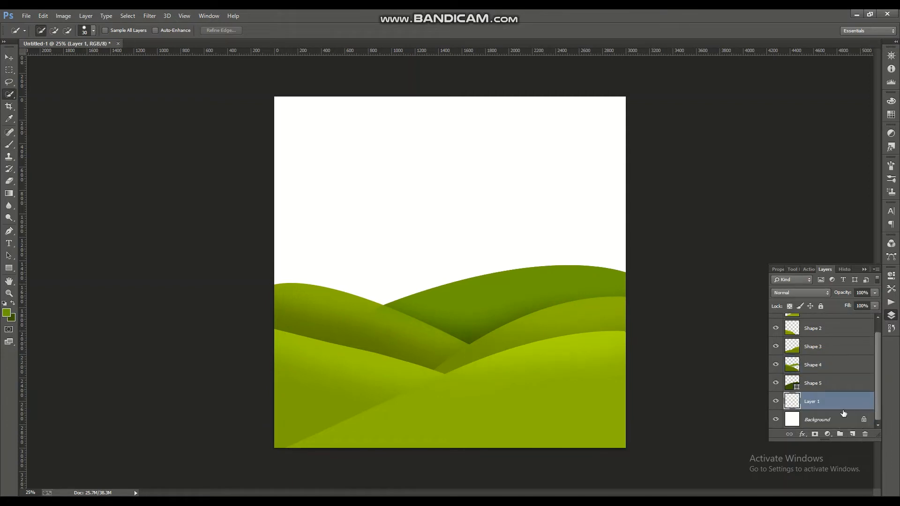
left_click(11, 270)
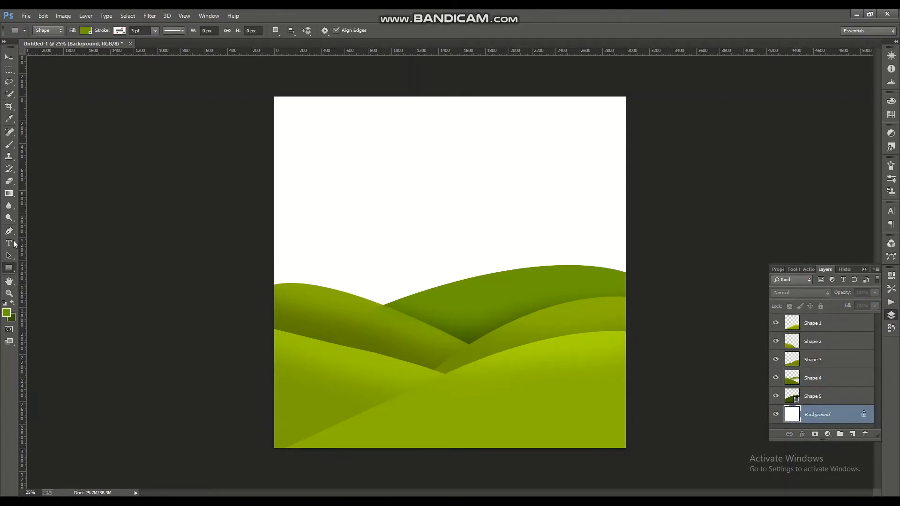
left_click(10, 193)
key("ctrl+alt+shift+n")
Set the gradient's end stop to bright cyan, #07f9f0.
left_click(57, 31)
double_click(537, 259)
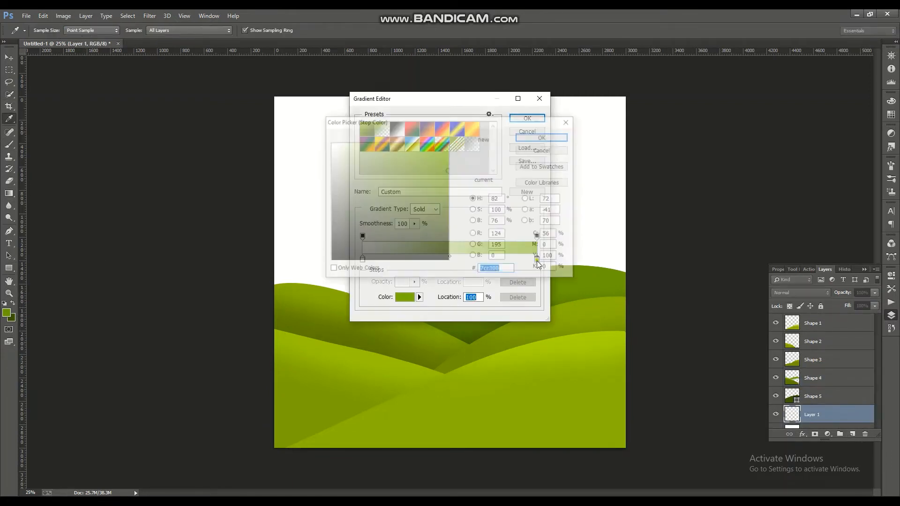
left_click_drag(461, 164, 464, 203)
left_click(446, 145)
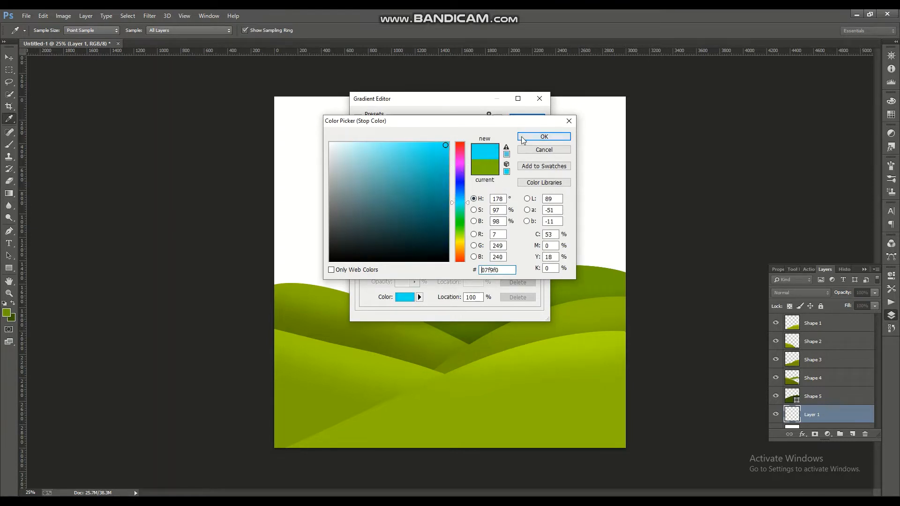
left_click(522, 139)
Set the gradient's start stop to black, try the gradient across the sky and undo it.
double_click(363, 259)
left_click(330, 221)
left_click_drag(333, 249, 303, 282)
left_click(544, 137)
left_click(528, 118)
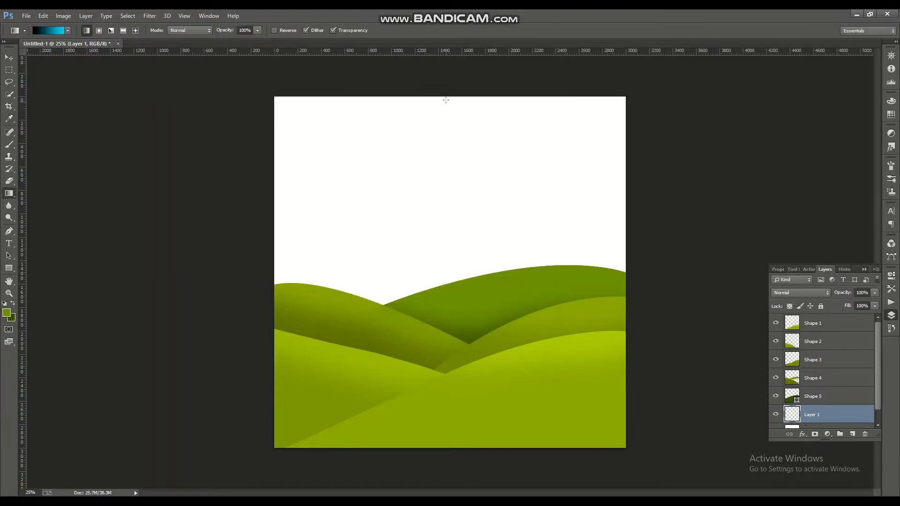
left_click_drag(446, 98, 478, 122)
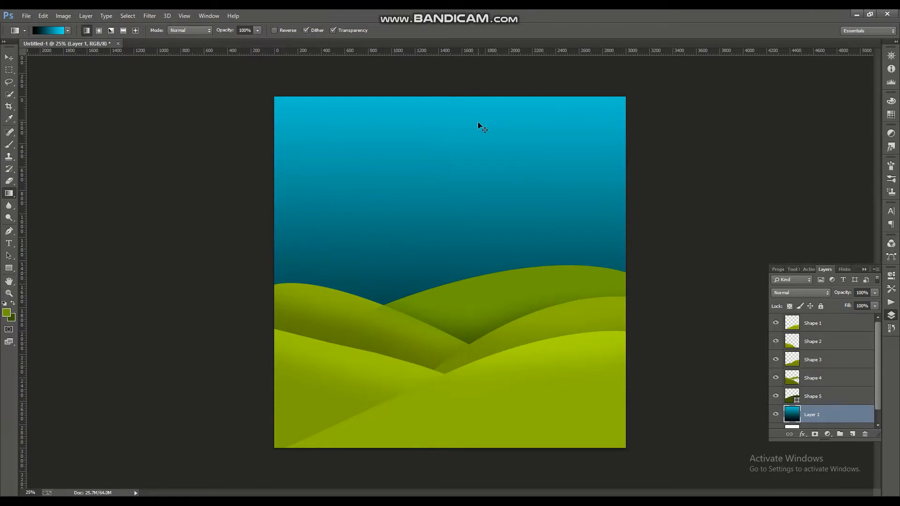
key("ctrl+alt+z")
key("ctrl+alt+z")
Set the foreground color to light cyan, #5dfff9.
left_click(7, 313)
left_click_drag(460, 206, 459, 203)
left_click(405, 143)
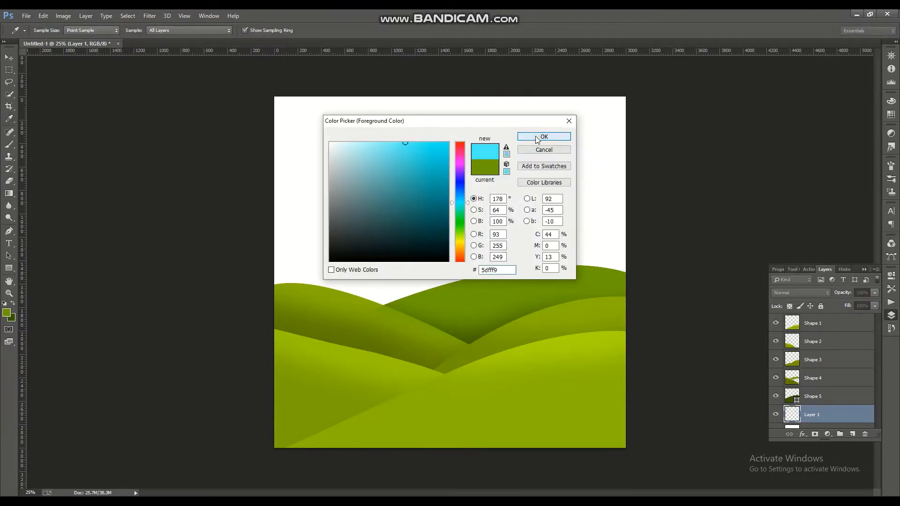
left_click(537, 139)
Name the new layer Sky and fill it with a vertical gradient from cyan at the top to white at the bottom.
left_click_drag(447, 98, 448, 446)
mouse_move(448, 499)
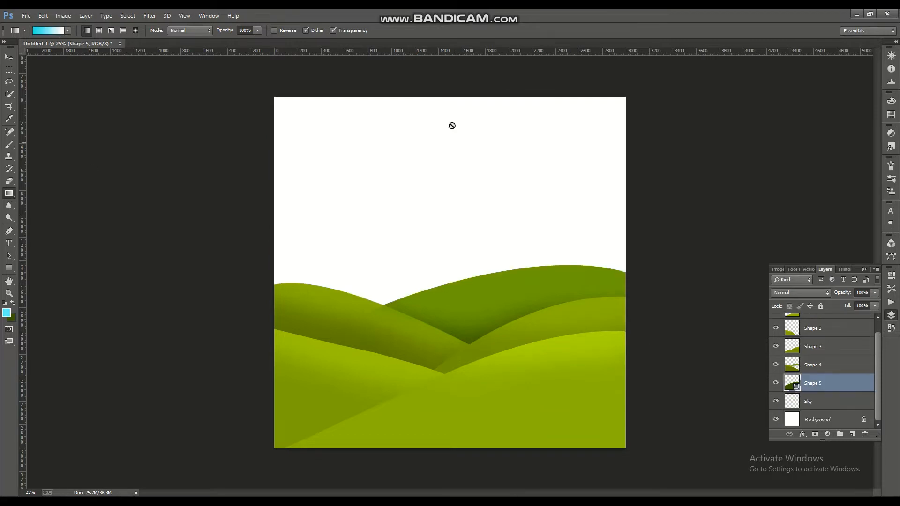
left_click(799, 402)
left_click_drag(457, 424, 458, 424)
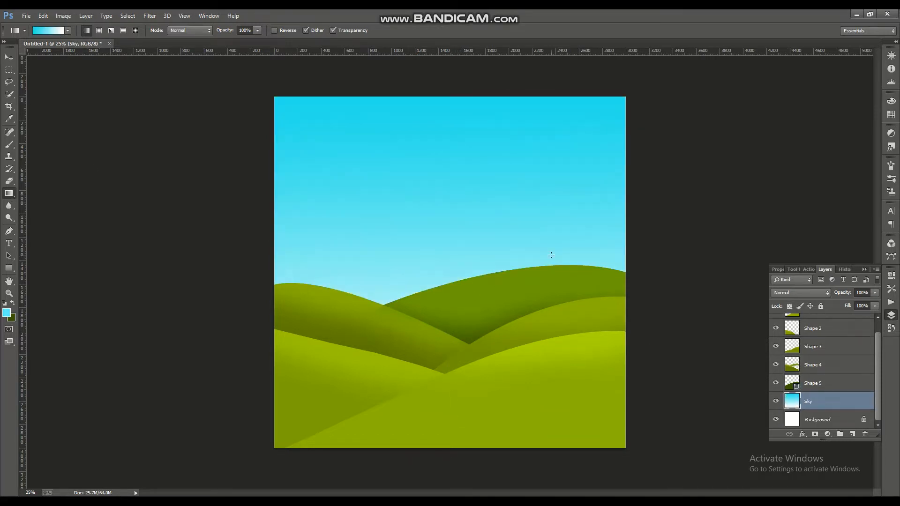
Add a layer named clouds above the Sky layer and set the Pen tool's shape fill to white.
key("ctrl+shift+alt+n")
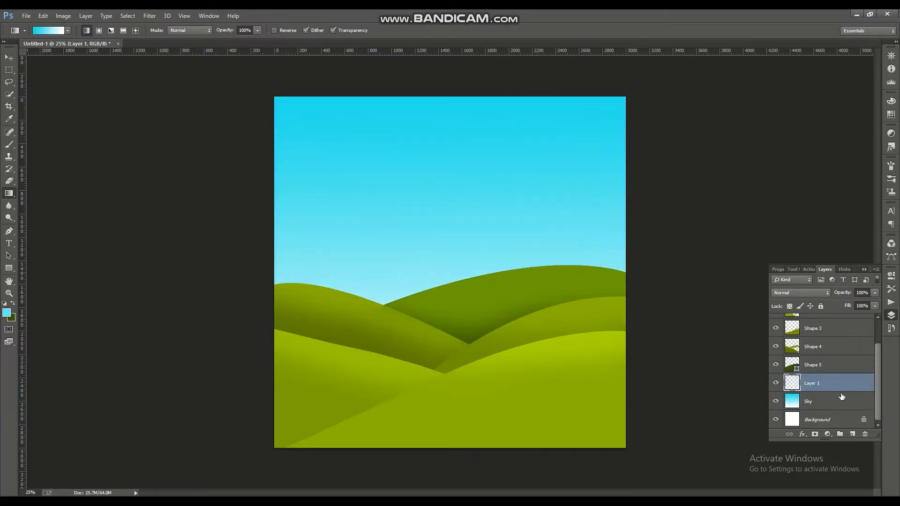
key("v")
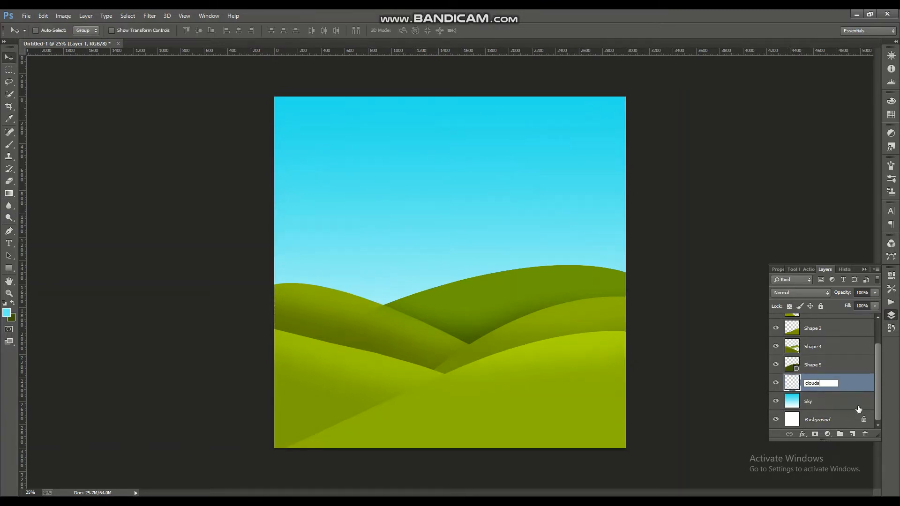
left_click(9, 230)
key("ctrl+plus")
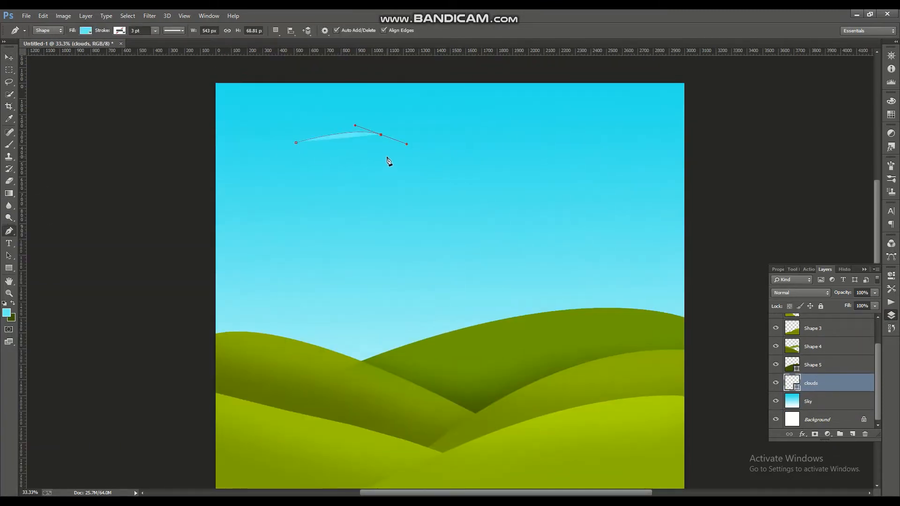
left_click(86, 31)
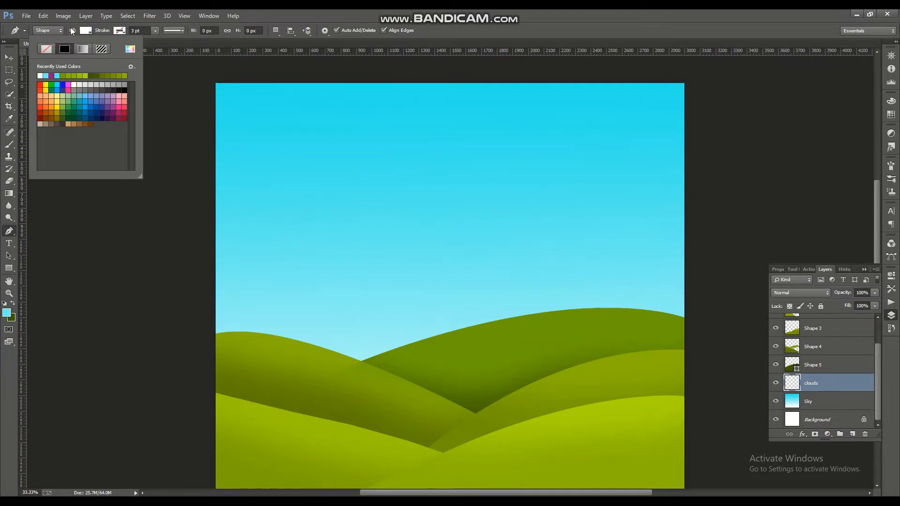
Try to draw a two-streaked white cloud shape with the Pen tool in the upper left of the sky.
left_click(289, 139)
left_click_drag(357, 135, 361, 136)
left_click_drag(277, 149, 277, 150)
left_click_drag(262, 163, 336, 172)
left_click_drag(387, 162, 398, 160)
left_click_drag(399, 159, 388, 152)
left_click(369, 147)
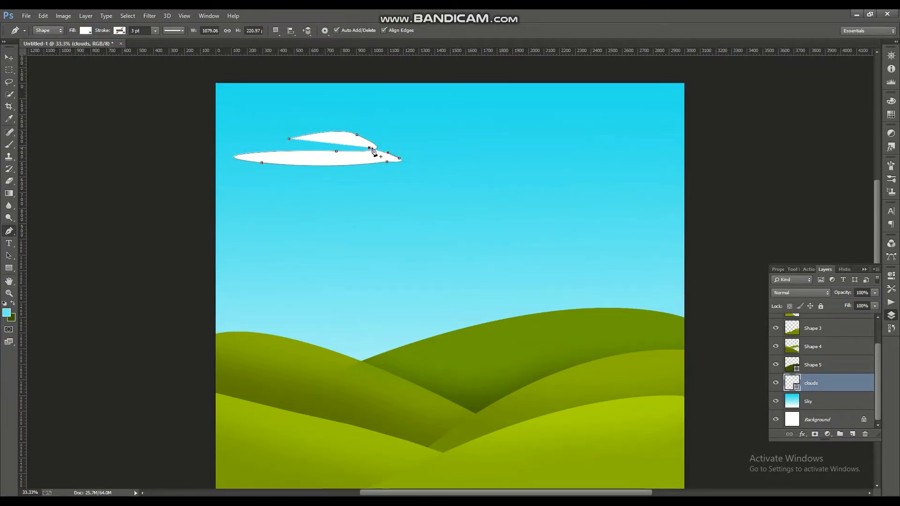
Undo all the anchor points of the first cloud shape.
key("ctrl+alt+z")
key("ctrl+alt+z")
key("ctrl+alt+z")
key("ctrl+alt+z")
key("ctrl+alt+z")
key("ctrl+alt+z")
key("ctrl+alt+z")
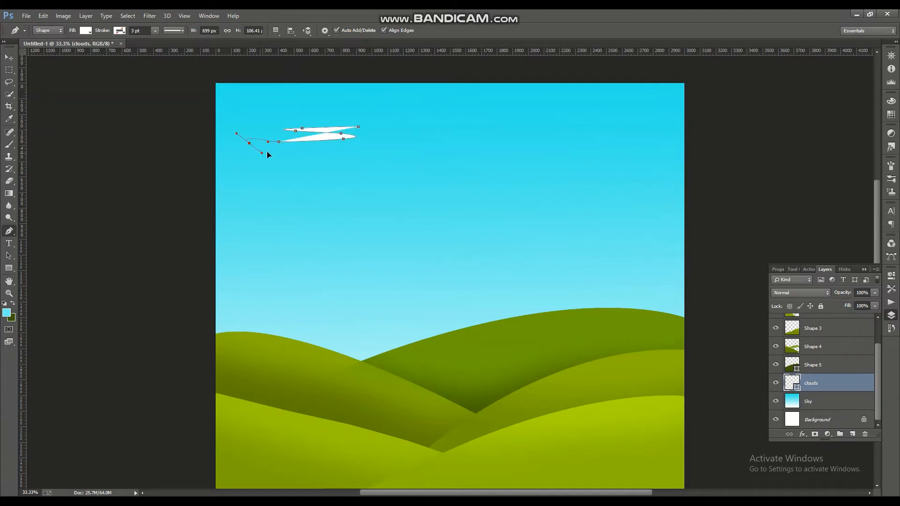
Draw a wispy white cloud shape about 1139 by 152 px with the Pen tool in the upper left of the sky.
left_click(316, 147)
left_click(356, 145)
left_click_drag(373, 143, 376, 147)
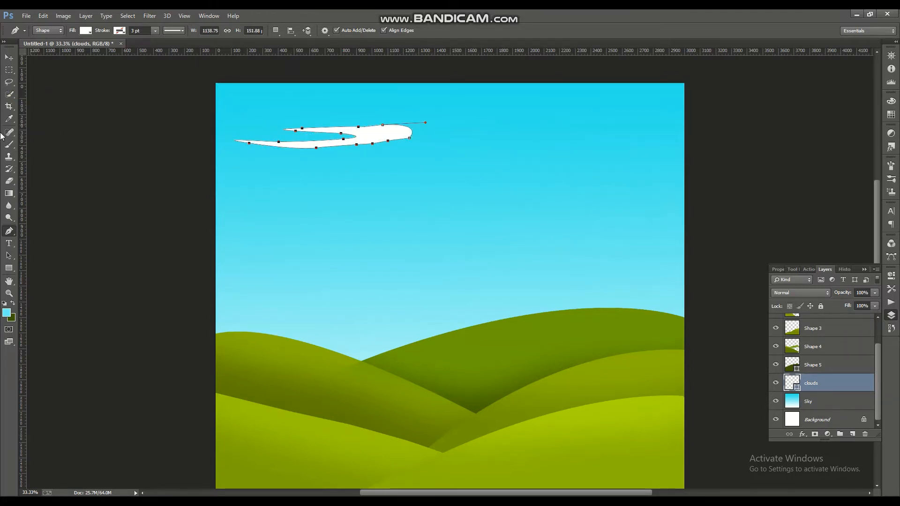
Convert the cloud path into an anti-aliased selection and deselect it.
right_click(321, 121)
left_click(356, 165)
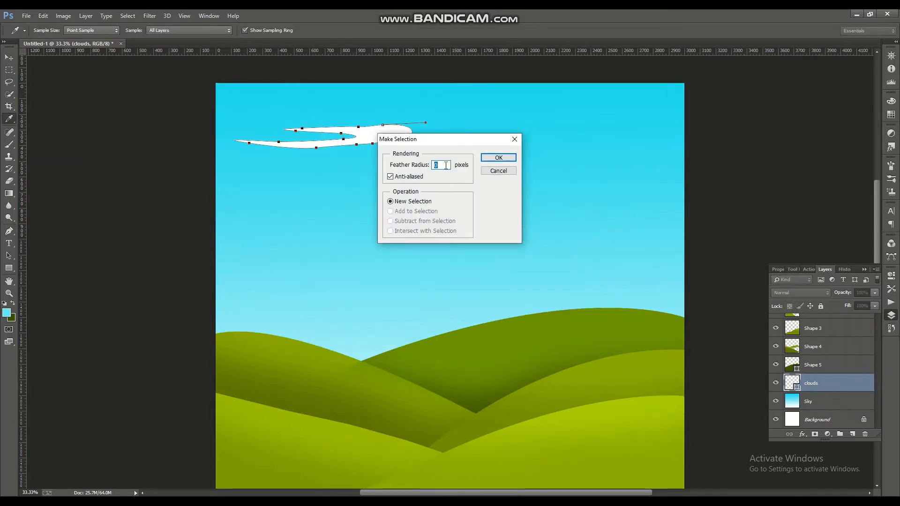
key("Return")
key("v")
right_click(345, 131)
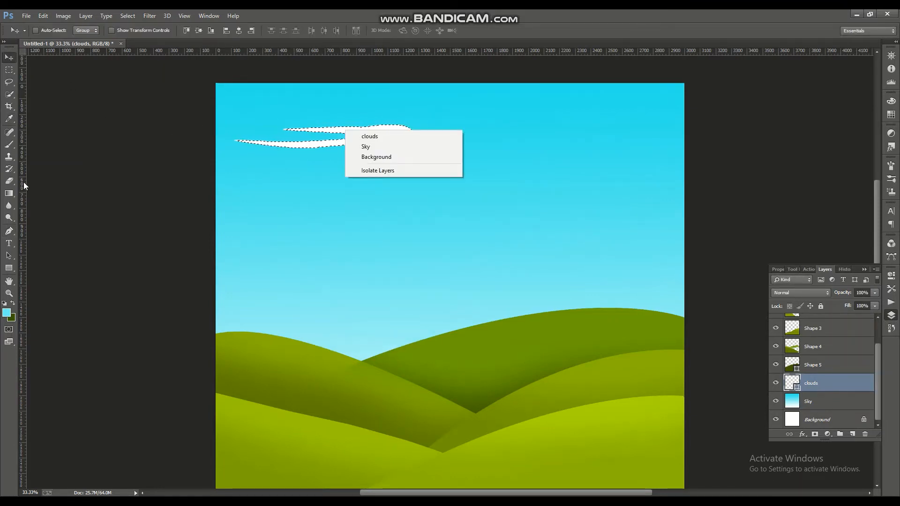
left_click(10, 82)
right_click(276, 113)
left_click(9, 70)
left_click(411, 173)
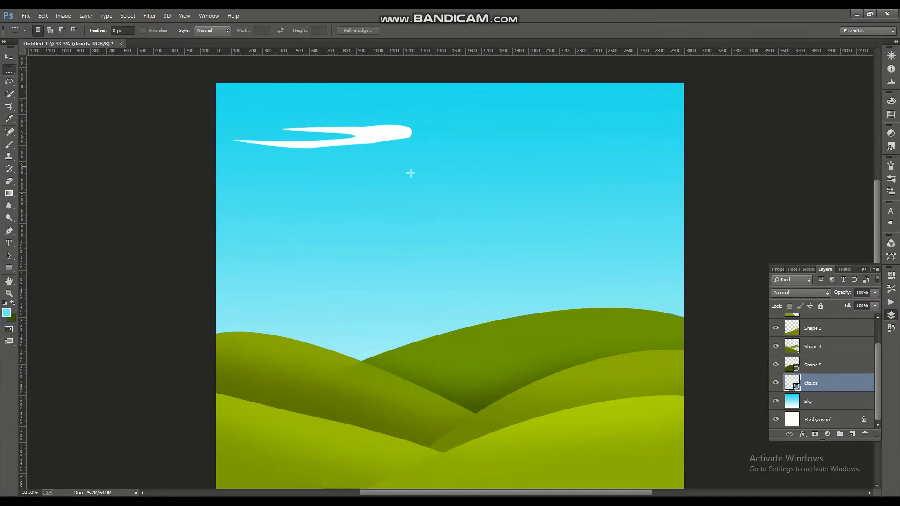
Duplicate the cloud, flip the copy horizontally with Free Transform and reposition it in the upper sky.
left_click(13, 59)
left_click_drag(362, 142, 529, 146)
key("ctrl+t")
left_click_drag(400, 141, 737, 142)
left_click_drag(579, 153, 234, 158)
key("Return")
Place more cloud copies across the upper sky, including one in the top right corner, and hide the clouds copy layer.
left_click_drag(397, 145, 503, 115, "alt")
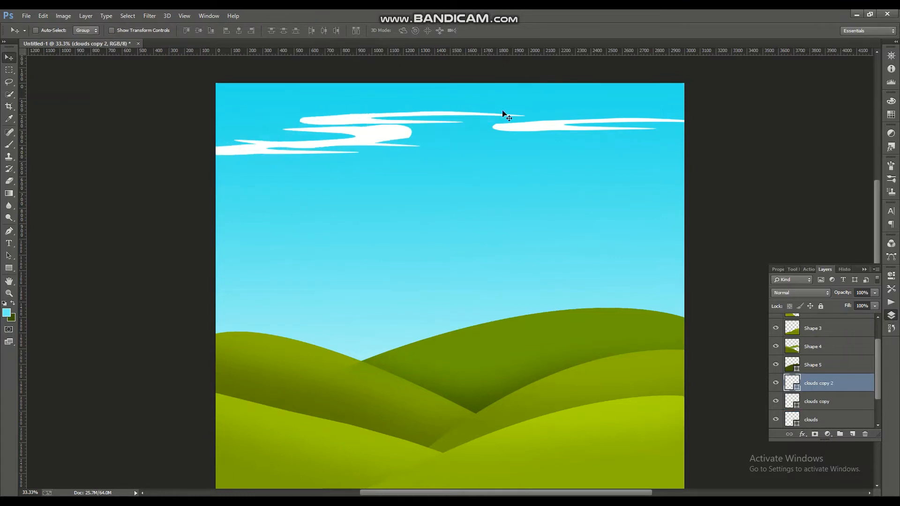
scroll(818, 398, "down", 2)
left_click(818, 402)
left_click_drag(562, 135, 839, 99, "alt")
left_click(827, 384)
left_click(777, 383)
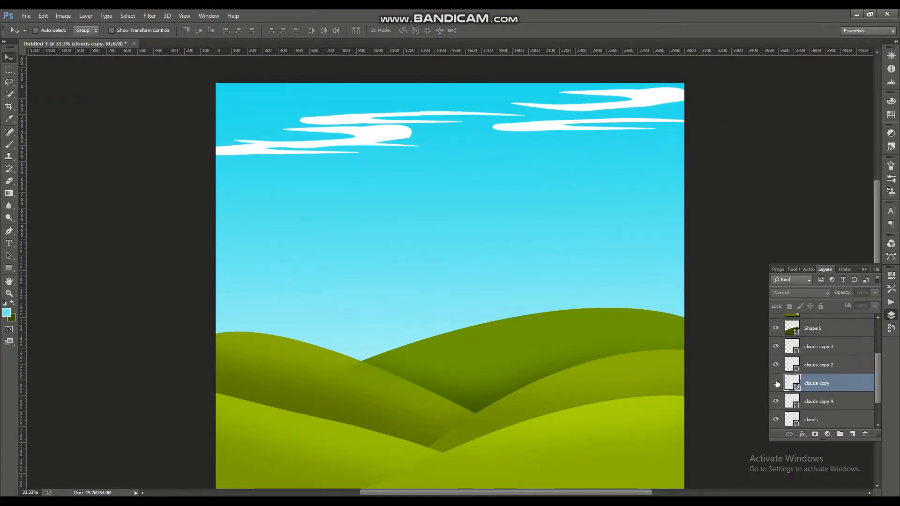
Show the hidden clouds copy layer, check which layer holds each cloud, and shift the thin clouds in the upper sky.
left_click(777, 384)
left_click(777, 366)
left_click(776, 365)
left_click(776, 347)
left_click(776, 347)
left_click_drag(354, 117, 235, 109)
left_click(823, 350)
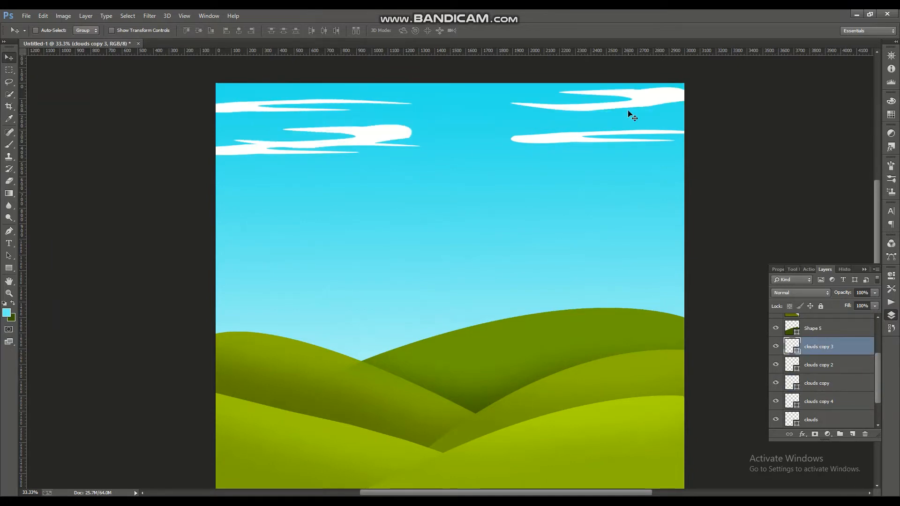
key("ctrl+z")
Move the clouds copy and clouds copy 4 layers to the right and stretch clouds copy 4 wider with Free Transform.
left_click(814, 387)
left_click_drag(626, 100, 651, 100)
left_click(816, 401)
left_click_drag(633, 97, 662, 103)
key("ctrl+t")
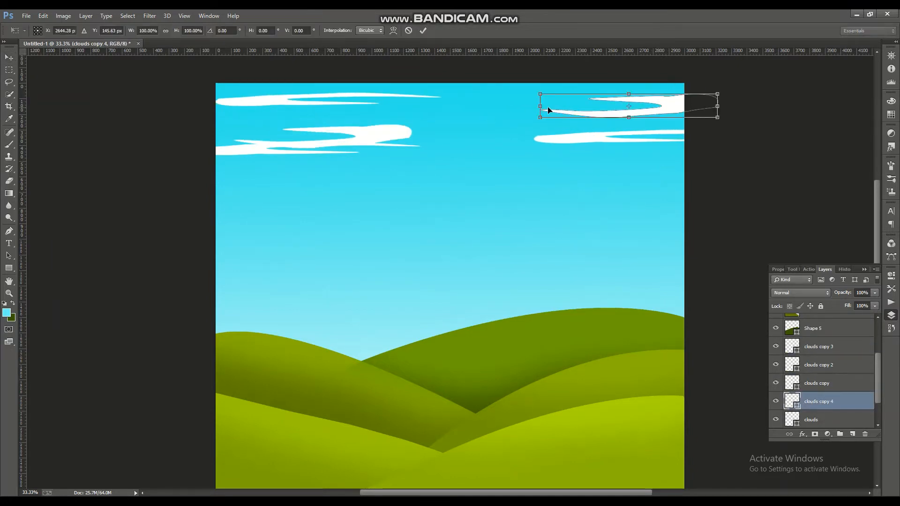
left_click_drag(548, 109, 445, 109)
key("Return")
Select all five cloud layers and group them.
left_click(833, 351, "ctrl")
left_click(832, 367, "ctrl")
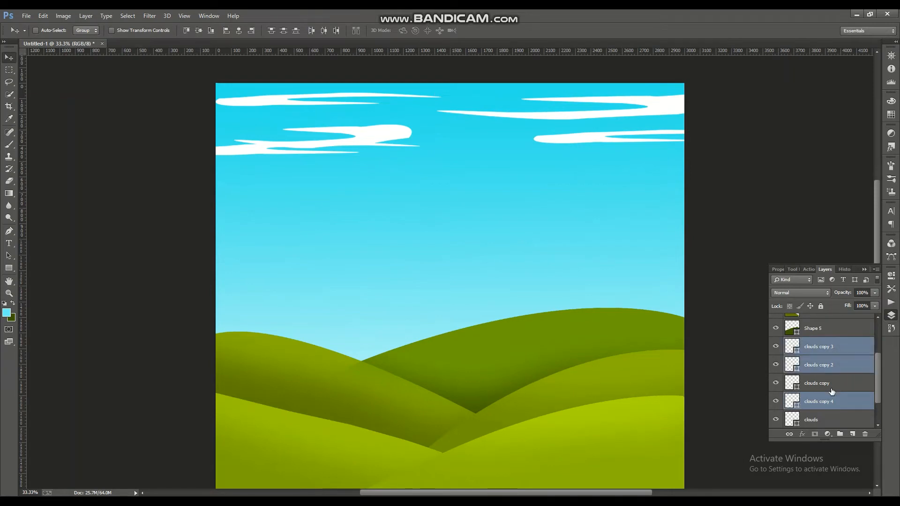
left_click(833, 386, "ctrl")
left_click(832, 419, "ctrl")
left_click_drag(878, 393, 878, 401)
key("ctrl+g")
left_click(149, 16)
left_click(787, 387)
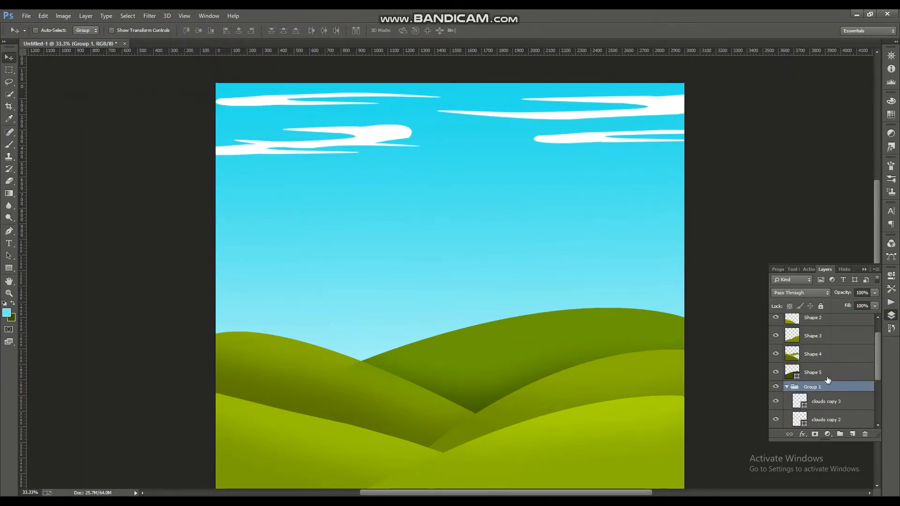
Select the original clouds layer inside the group and soften it with a blur filter.
left_click(833, 366)
left_click(833, 384, "ctrl")
left_click(833, 401, "ctrl")
left_click(834, 419, "ctrl")
left_click(834, 385, "ctrl")
left_click(168, 16)
left_click(834, 400)
left_click(834, 383)
left_click(150, 16)
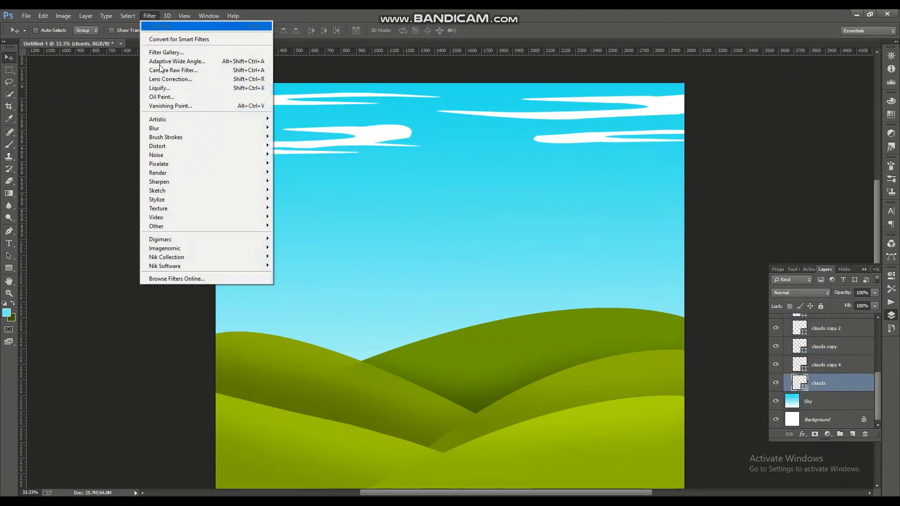
mouse_move(155, 121)
left_click(302, 195)
left_click(461, 195)
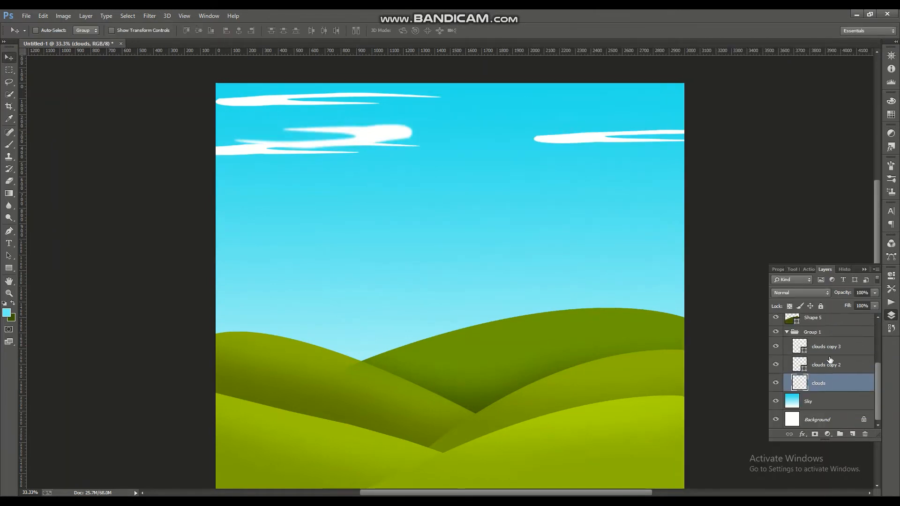
Delete all the remaining cloud layers and their group, leaving the sky empty.
left_click(830, 363)
key("Delete")
left_click(832, 369)
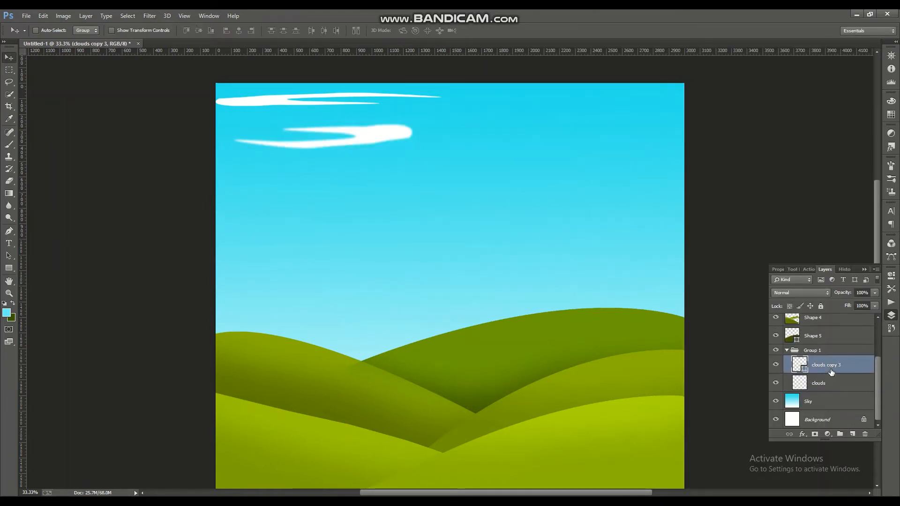
key("Delete")
key("Delete")
key("Delete")
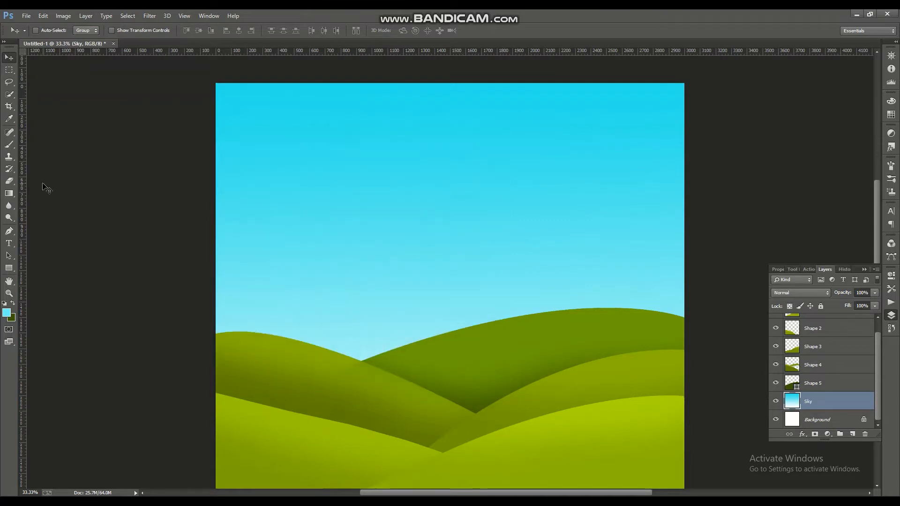
Outline a wispy cloud in the upper left of the sky with the Lasso tool on the Sky layer.
left_click(9, 82)
left_click_drag(388, 130, 316, 135)
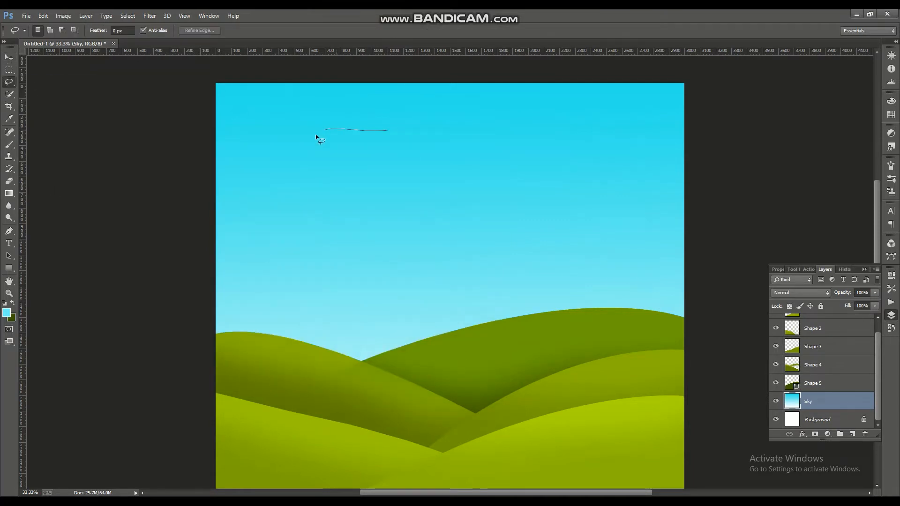
left_click(379, 138)
left_click_drag(397, 123, 268, 140)
Fill the lassoed cloud on the Sky layer with pale cyan using the Paint Bucket tool.
right_click(9, 194)
left_click(45, 202)
left_click(7, 313)
left_click(369, 143)
left_click(543, 137)
left_click(353, 141)
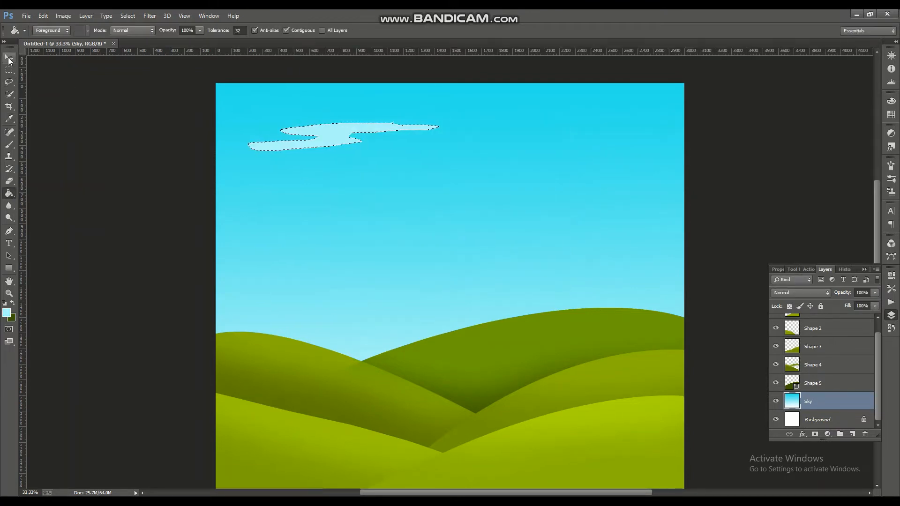
Undo the pale cyan cloud fill and its selection on the Sky layer.
left_click(9, 70)
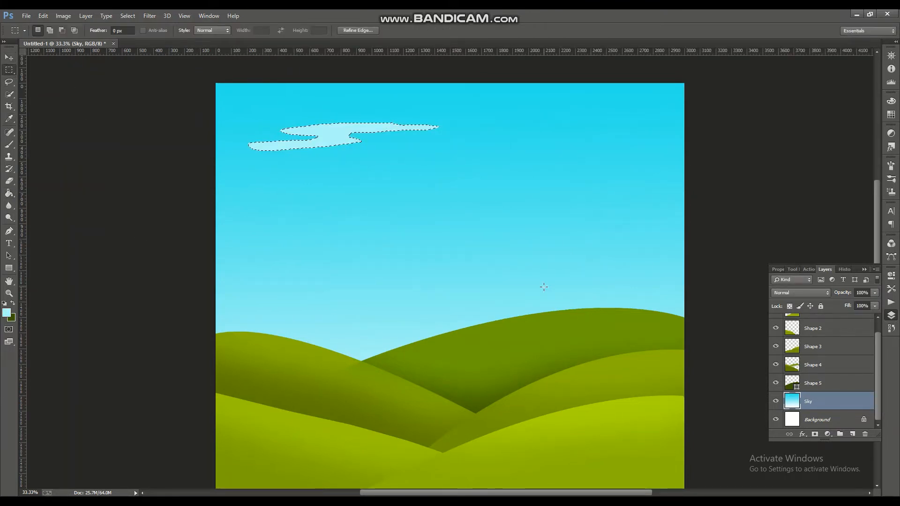
key("ctrl+alt+z")
key("ctrl+alt+z")
Add a layer named clouds above Sky and outline a wispy cloud on it with the Lasso tool.
left_click(852, 435)
double_click(819, 401)
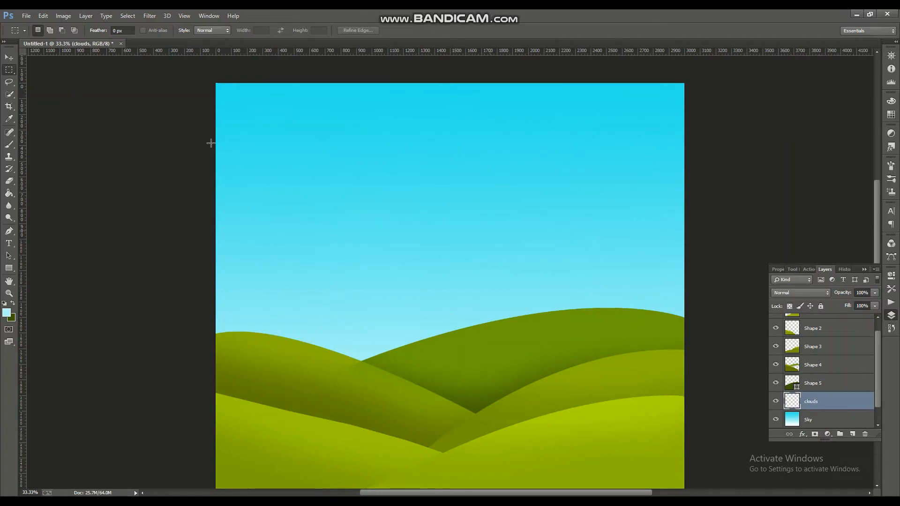
key("l")
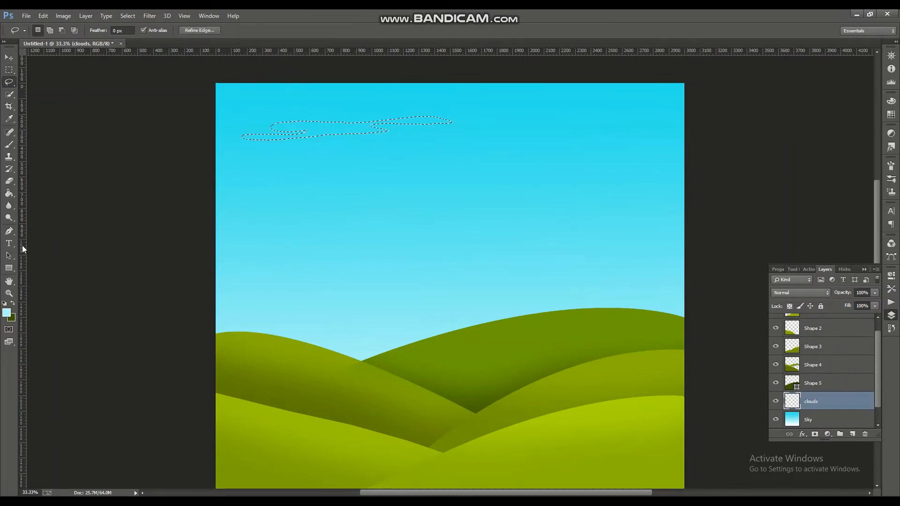
Set the foreground color to white, fill the lassoed cloud with the Paint Bucket tool and deselect it.
left_click(6, 312)
left_click(329, 142)
left_click(543, 136)
left_click(9, 193)
left_click(324, 128)
left_click(9, 82)
key("ctrl+d")
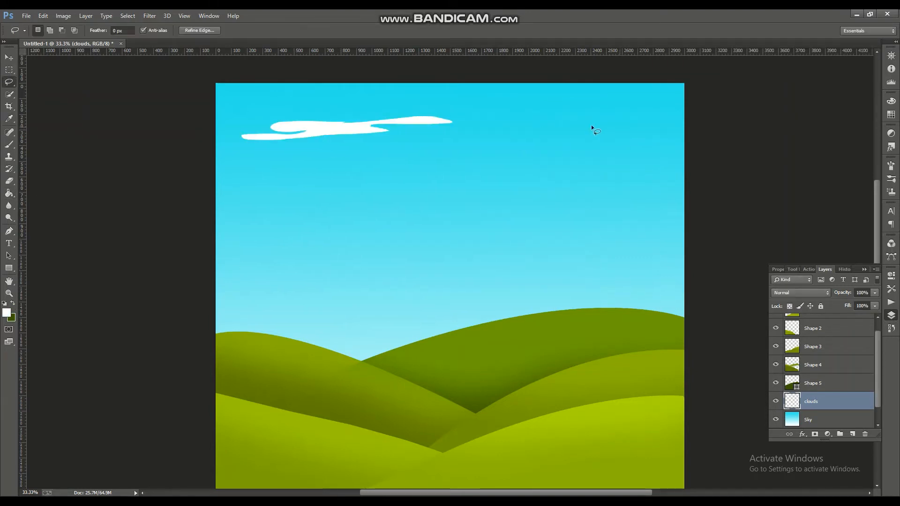
Lasso a second wispy cloud in the upper right of the sky, fill it with white and deselect it.
left_click_drag(617, 127, 618, 126)
key("g")
left_click(530, 137)
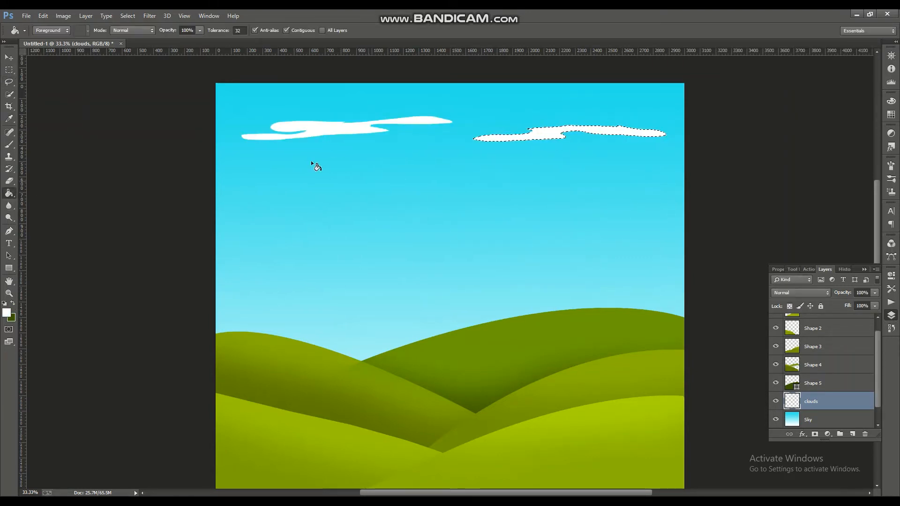
left_click(7, 83)
left_click(291, 109)
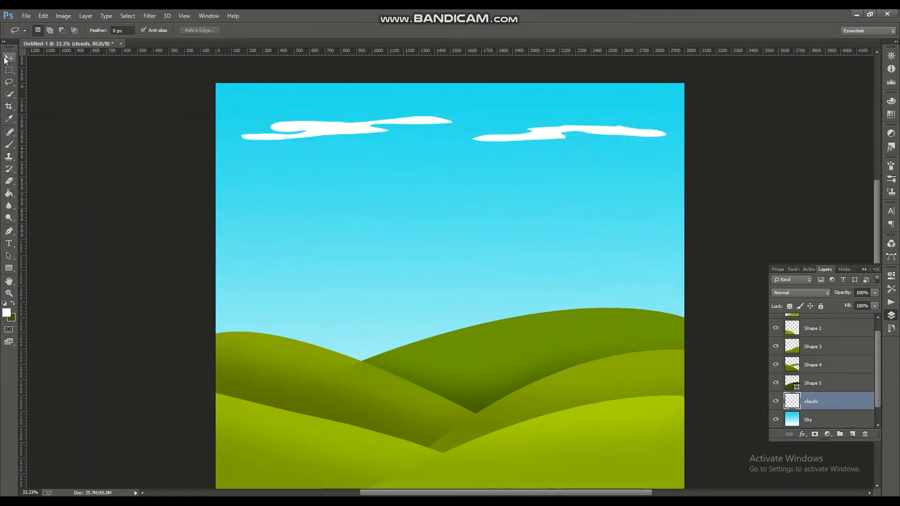
Duplicate the clouds layer and move the copy up and to the right in the sky.
left_click(7, 58)
mouse_move(565, 136)
left_mouse_down("alt")
mouse_move(604, 145)
mouse_move(571, 140)
left_mouse_up("alt")
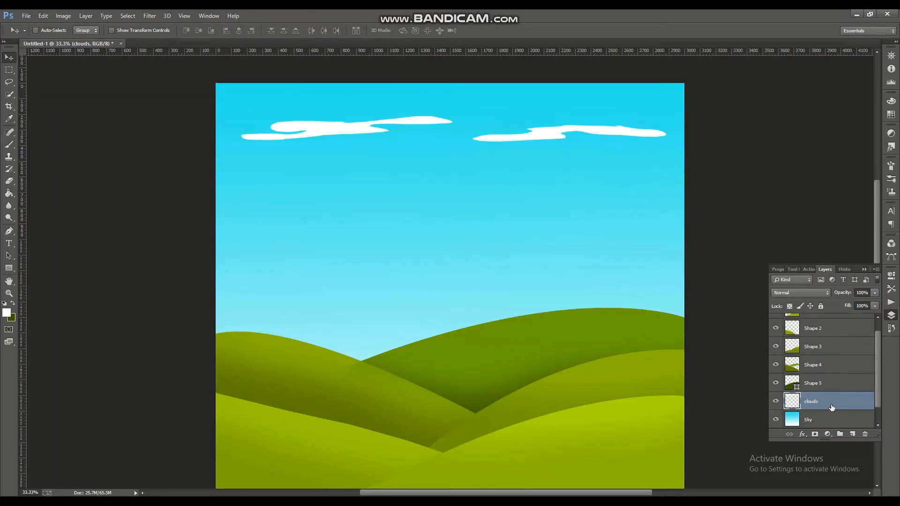
scroll(831, 406, "down", 1)
left_click_drag(531, 140, 741, 113)
Try further cloud copies toward the left side of the sky and undo these placements.
left_click_drag(562, 105, 154, 98)
left_click_drag(390, 127, 319, 179)
left_click_drag(390, 170, 305, 127)
key("ctrl+z")
left_click_drag(303, 158, 223, 151)
key("ctrl+alt+z")
key("ctrl+alt+z")
key("ctrl+alt+z")
Place a second cloud copy across the upper left sky and shift the first copy farther into the top right corner.
left_click_drag(528, 103, 153, 106)
left_click_drag(612, 105, 683, 94)
scroll(707, 221, "down", 2)
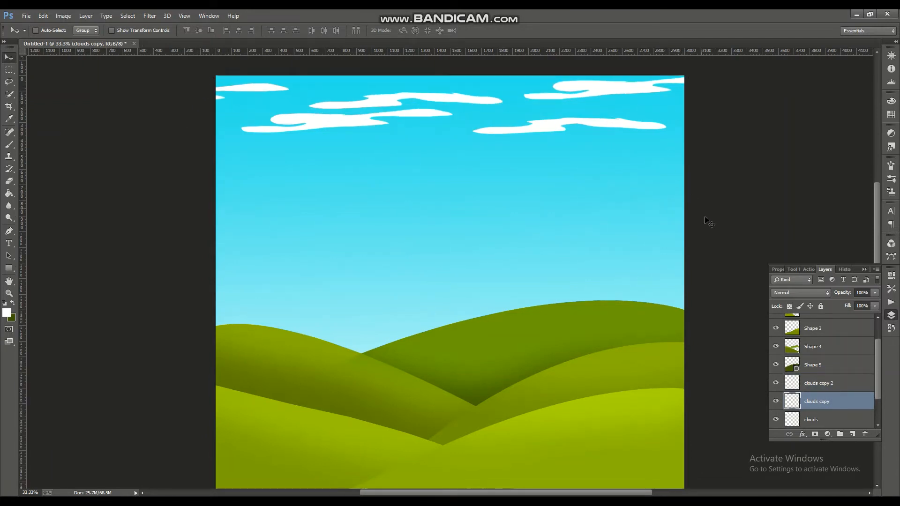
Add a new layer at the top of the layer stack and name it House.
scroll(857, 378, "up", 2)
key("ctrl+shift+alt+n")
key("o")
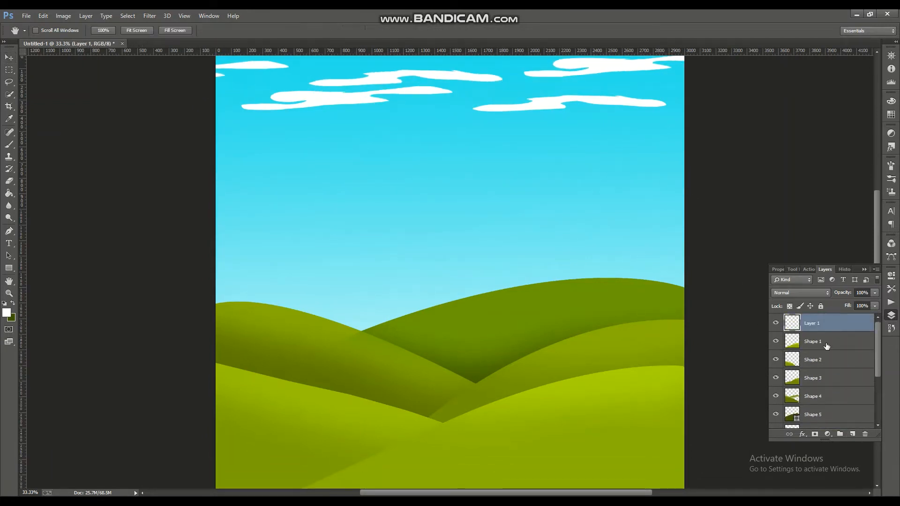
double_click(812, 323)
key("Return")
Draw a rectangle about 296 by 138 px on the crest of the back right hill as the house body.
key("u")
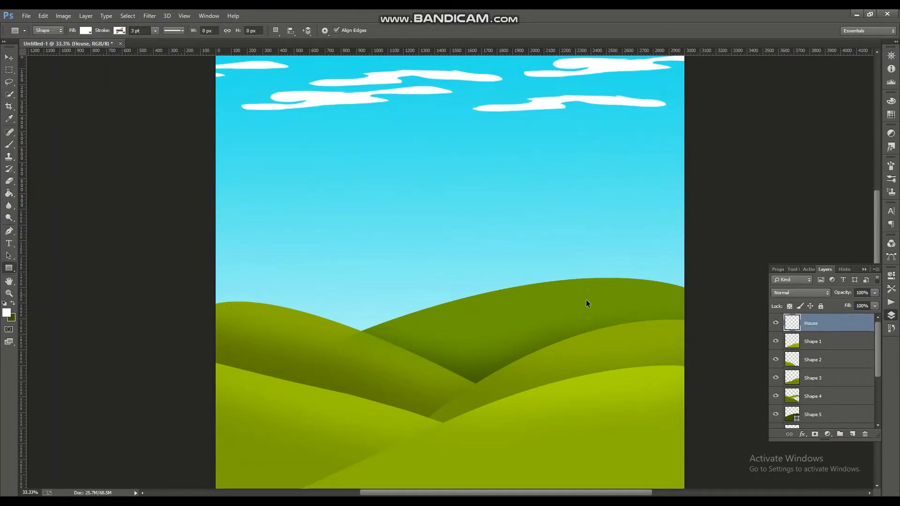
key("ctrl+plus")
left_click_drag(606, 218, 675, 249)
Set the foreground color to orange and apply it as the house rectangle's fill.
left_click(7, 313)
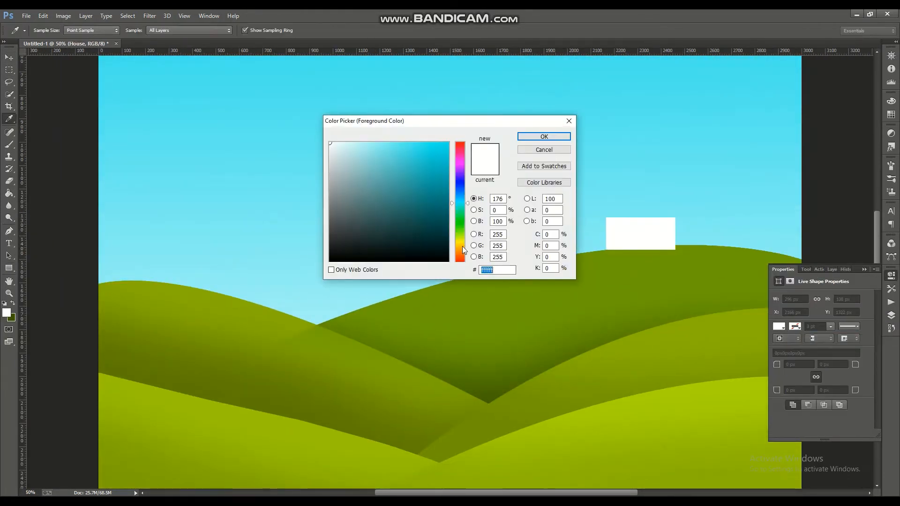
left_click(461, 253)
left_click(448, 146)
left_click(544, 136)
left_click(781, 327)
left_click(780, 372)
Close the shape properties display and put the House layer in a new group.
left_click(876, 270)
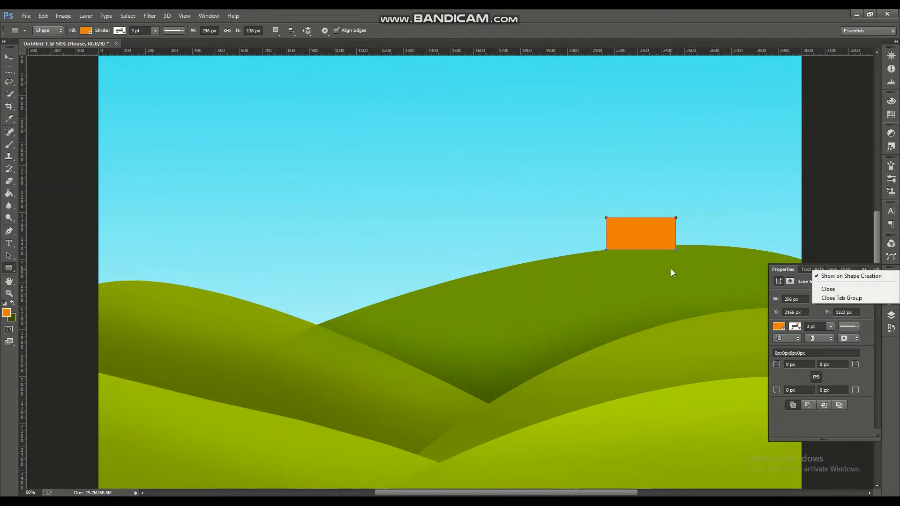
left_click(177, 173)
left_click(876, 269)
left_click(846, 290)
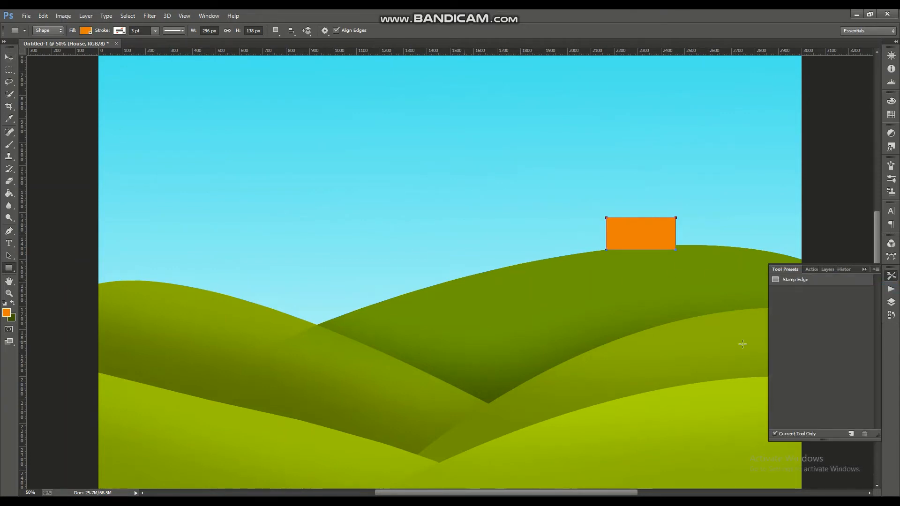
left_click(828, 270)
left_click_drag(825, 337, 840, 434)
left_click(819, 336)
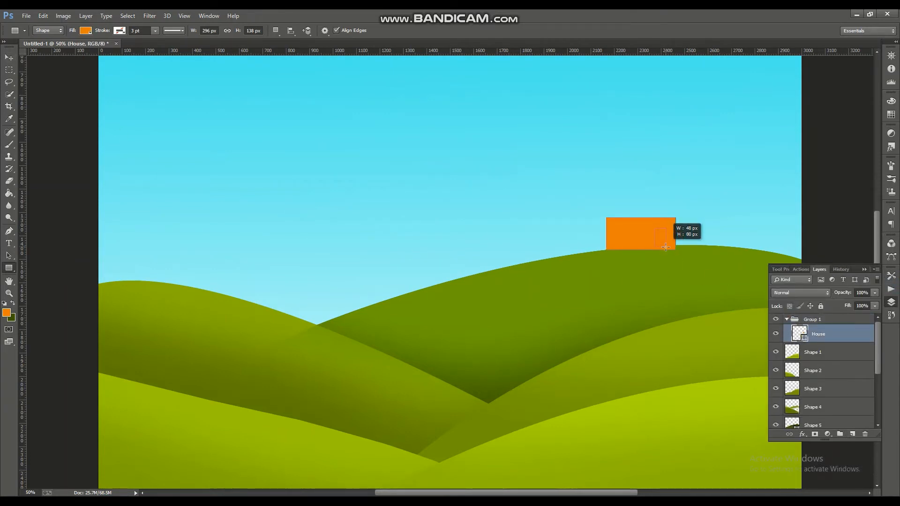
Draw a door rectangle about 48 by 90 px near the right end of the house and fill it with dark brown.
left_click_drag(665, 247, 545, 294)
left_click(6, 313)
left_click(444, 210)
left_click(544, 136)
left_click(834, 270)
key("ctrl+plus")
key("ctrl+plus")
double_click(799, 334)
left_click(446, 204)
left_click(544, 136)
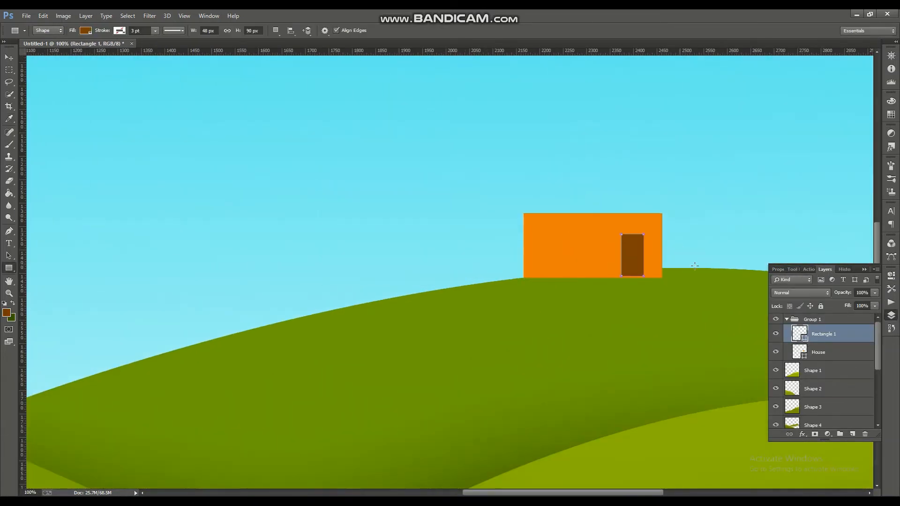
left_click(5, 56)
scroll(624, 251, "up", 1)
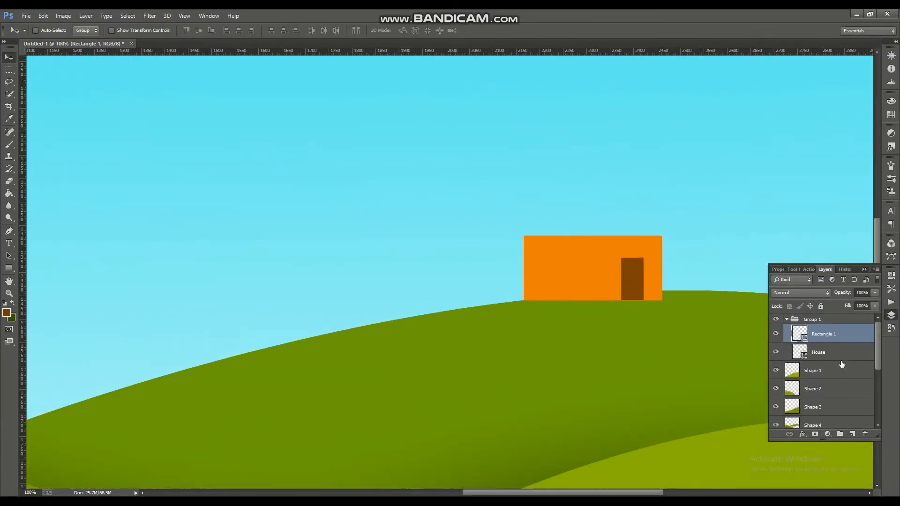
Set the foreground color to purple.
left_click(7, 313)
left_click_drag(459, 253, 471, 165)
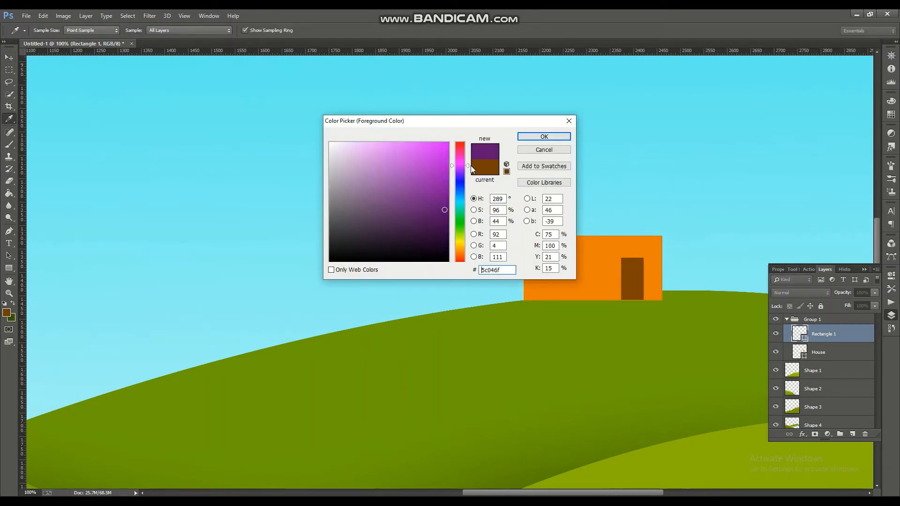
left_click(544, 136)
Draw a rectangle about 127 by 134 px above the house's left end and nudge it left to align with the wall edge.
left_click(9, 268)
left_click_drag(526, 173, 585, 235)
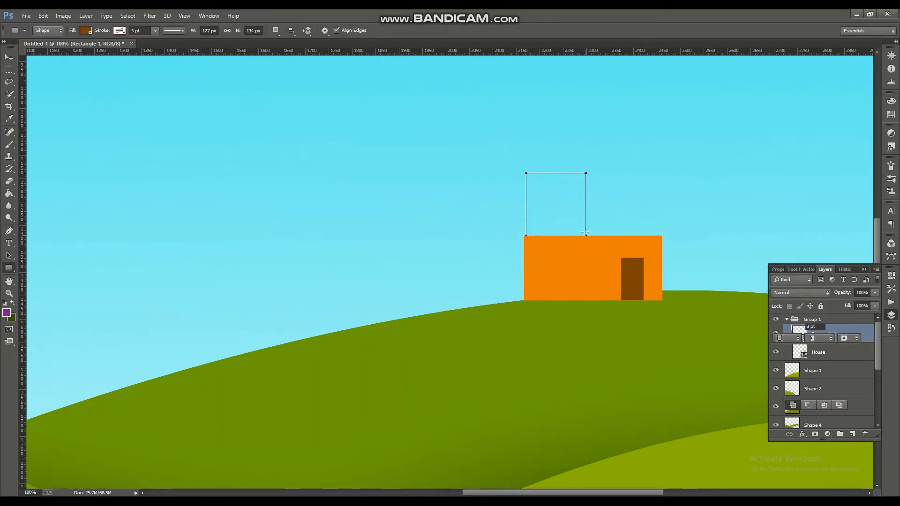
key("v")
key("Left")
key("Left")
key("Left")
key("Left")
Try several swatch fills, including yellow, on the upper block and return its fill to brown.
left_click(780, 327)
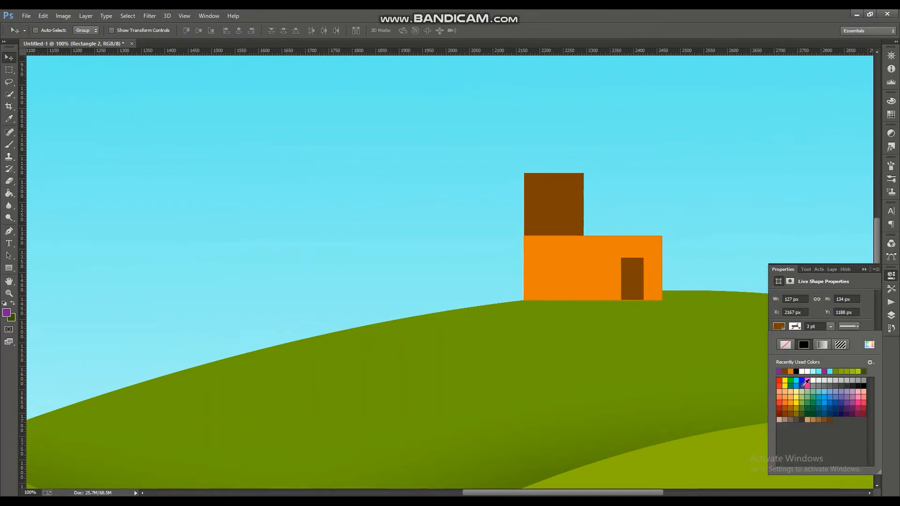
left_click(778, 372)
left_click(818, 388)
left_click(864, 403)
left_click(864, 410)
left_click(785, 380)
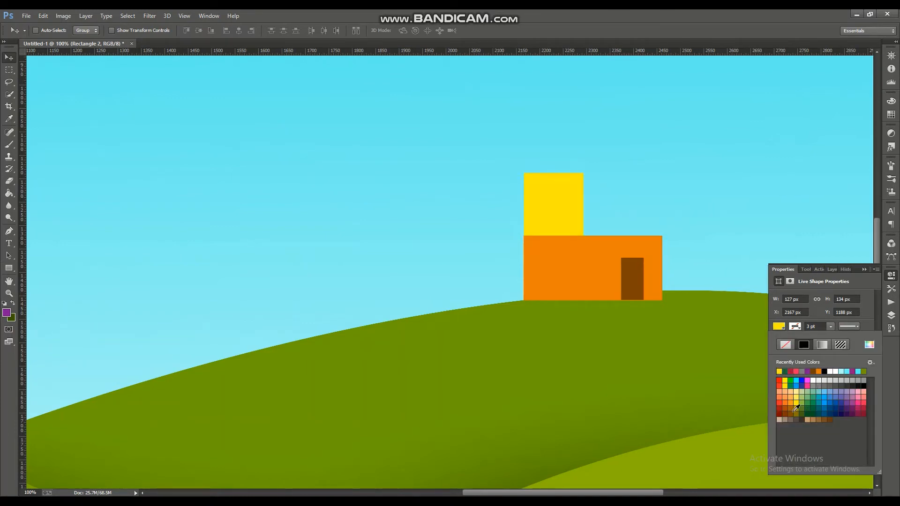
left_click(807, 371)
Draw a thin brown roof strip about 166 px wide extending right from the upper block's top edge.
left_click(9, 268)
left_click_drag(584, 174, 648, 192)
left_click(9, 57)
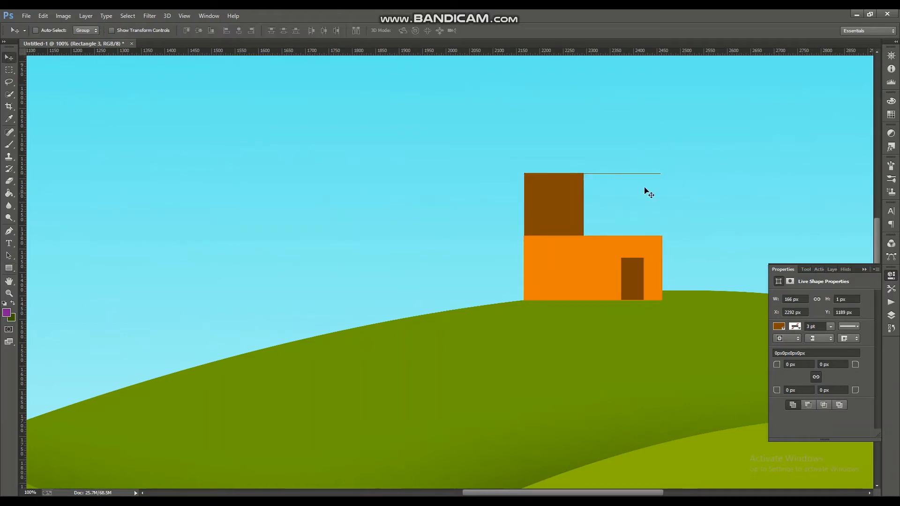
Draw a brown vertical post about 19 by 127 px between the roof strip and the house's right end.
left_click(9, 267)
mouse_move(584, 174)
left_mouse_down()
mouse_move(661, 177)
mouse_move(652, 237)
left_mouse_up()
key("v")
key("u")
key("v")
Stretch the post upward with Free Transform to about 134 px tall so it meets the roof strip's top.
key("ctrl+plus")
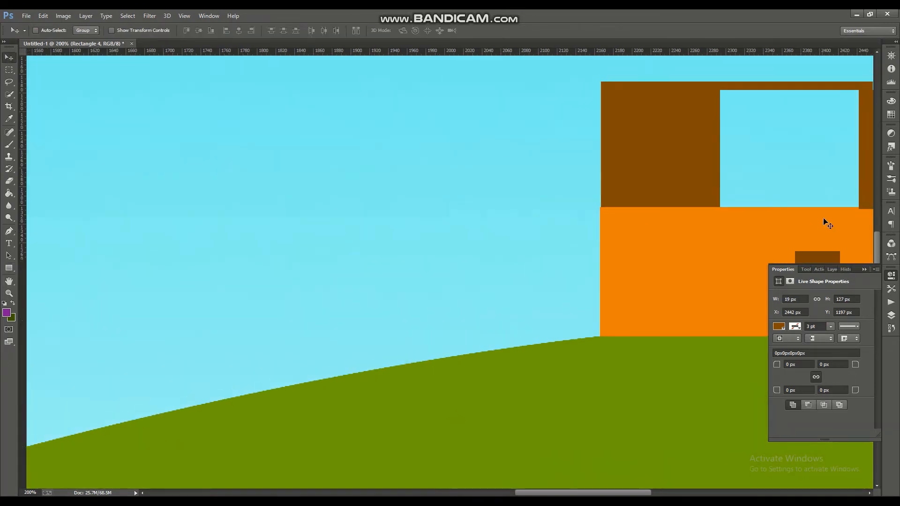
scroll(807, 263, "up", 3)
left_click_drag(631, 493, 670, 483)
scroll(665, 357, "up", 4)
left_click_drag(634, 180, 633, 179)
key("ctrl+t")
left_click_drag(639, 141, 641, 134)
key("Return")
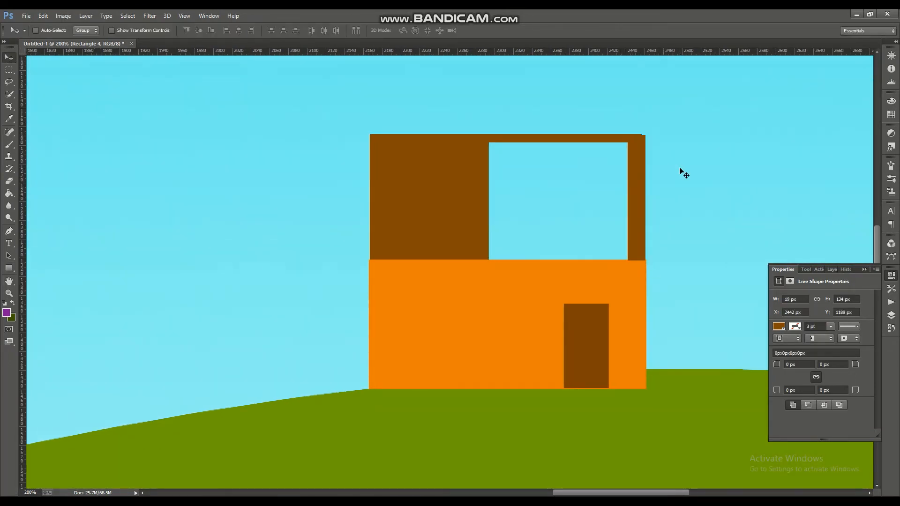
Shrink the brown post to about 14 by 71 px and set it flush with the house's right end.
key("ctrl+minus")
key("ctrl+plus")
key("ctrl+t")
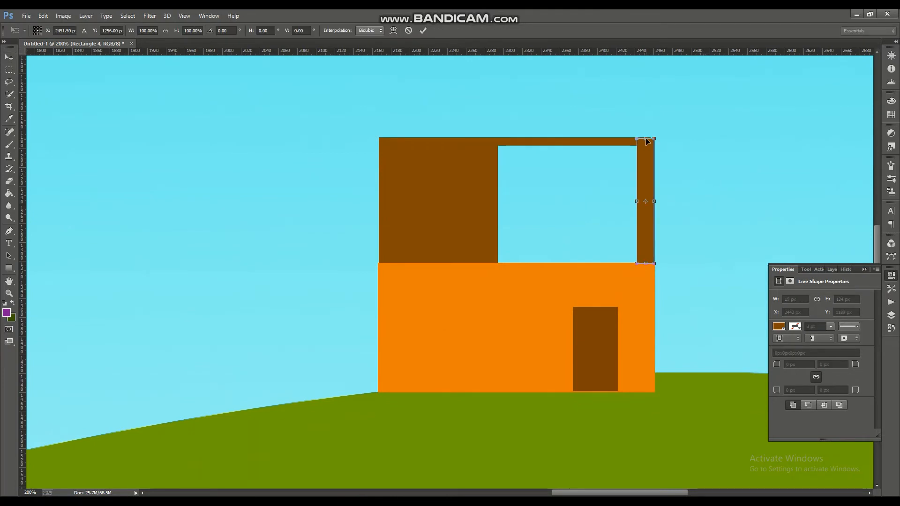
left_click_drag(645, 139, 650, 224)
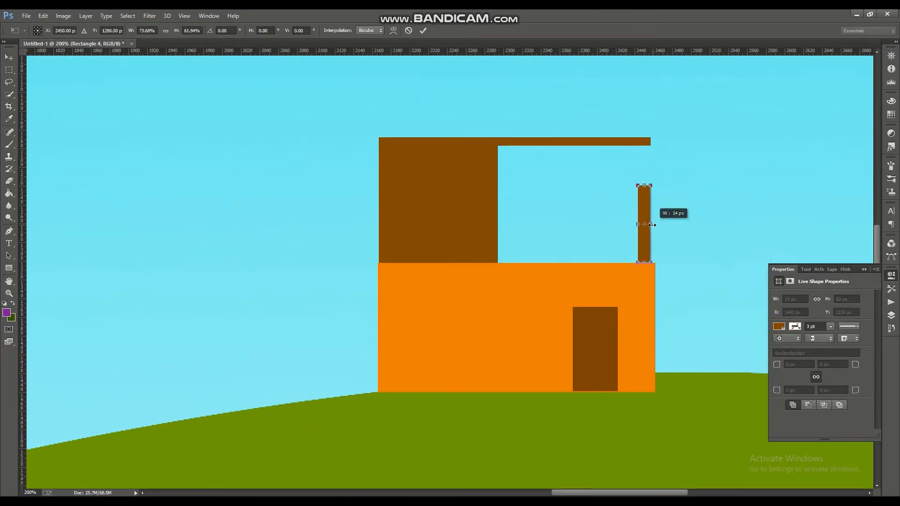
left_click_drag(643, 189, 649, 197)
left_click(9, 60)
left_click(474, 193)
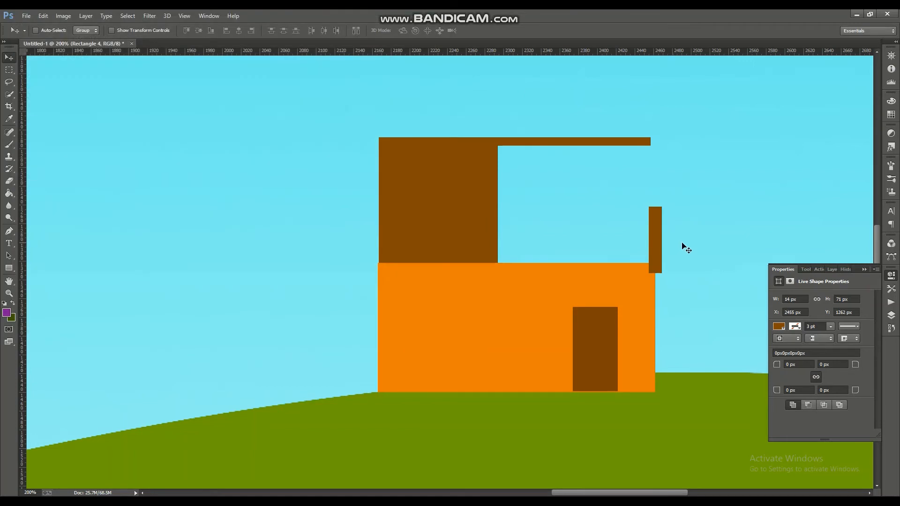
left_click_drag(681, 243, 675, 233)
Lower the thin roof strip onto the shortened post and widen it to about 102% to meet the post's outer edge.
left_click(832, 269)
left_click(823, 351)
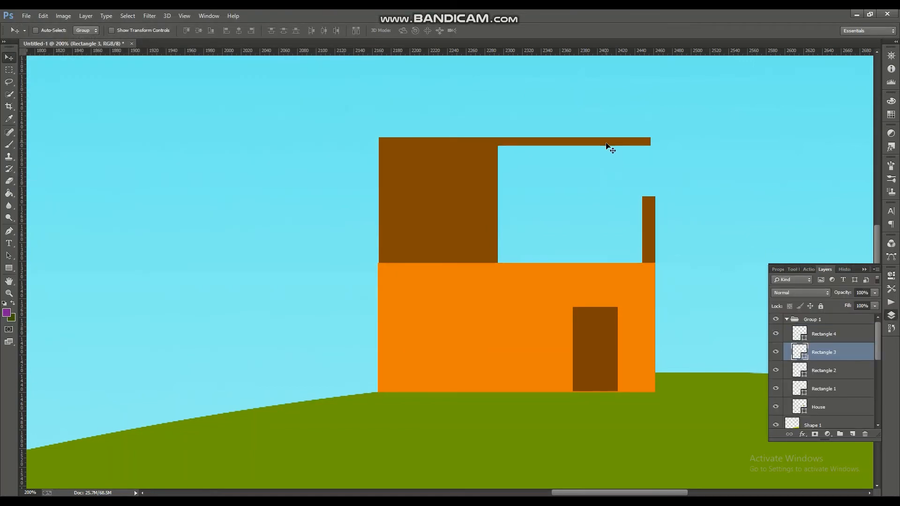
left_click_drag(608, 143, 612, 195)
key("ctrl+t")
key("ctrl+minus")
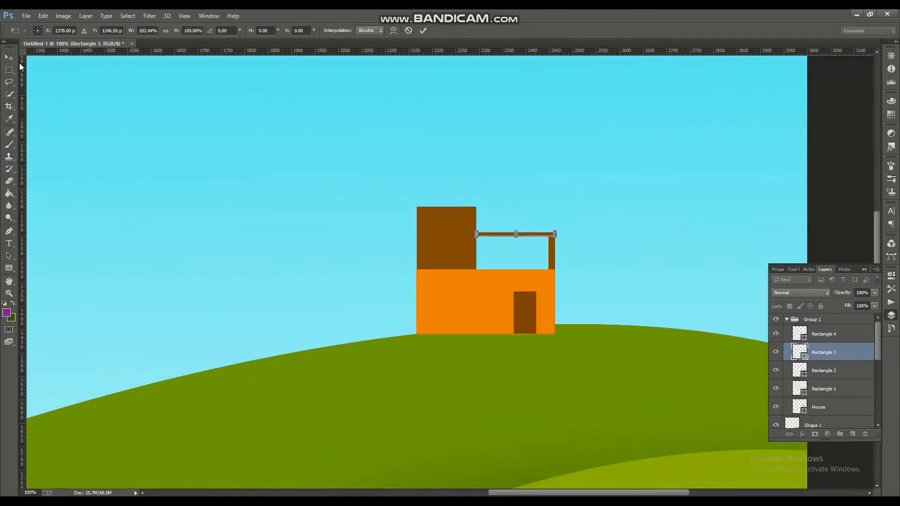
key("Return")
key("ctrl+plus")
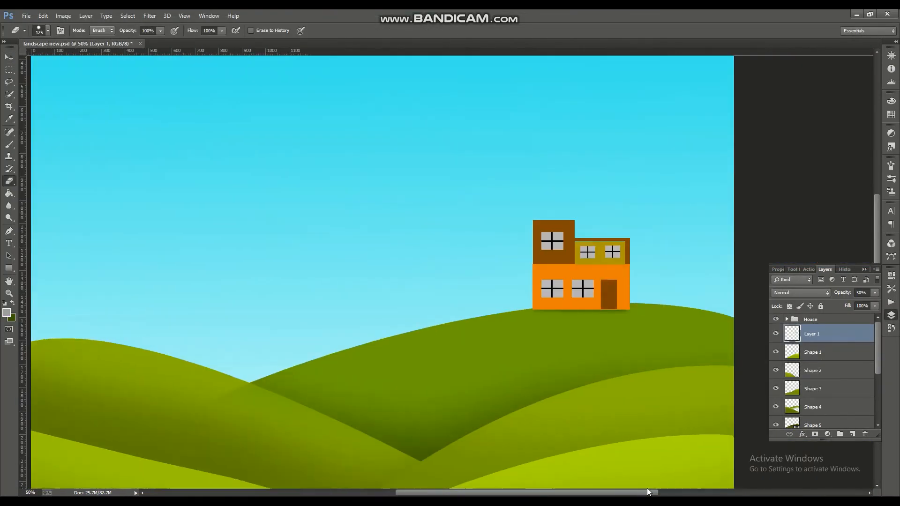
Draw a dark brown chimney rectangle about 56 by 65 px on the roof of the upper brown block.
scroll(647, 488, "up", 3)
key("ctrl+plus")
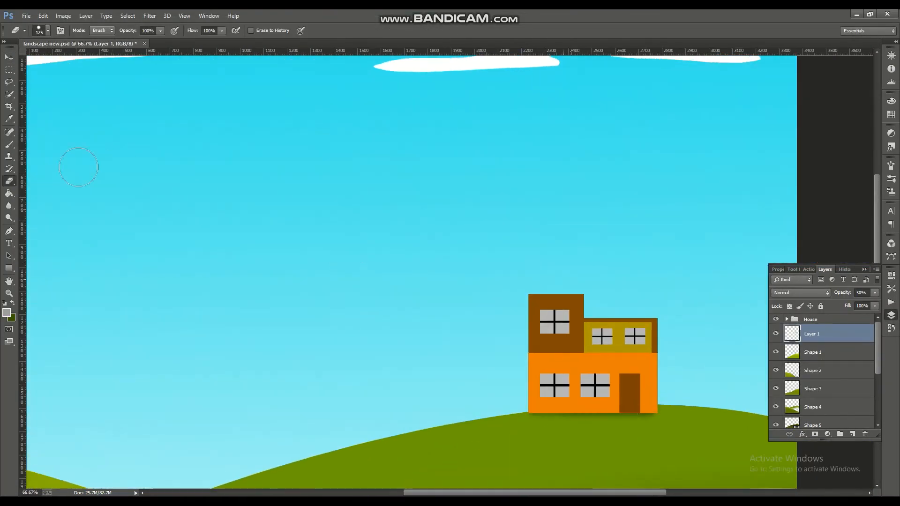
left_click(9, 268)
key("ctrl+plus")
scroll(683, 331, "down", 1)
left_click(6, 314)
left_click(445, 228)
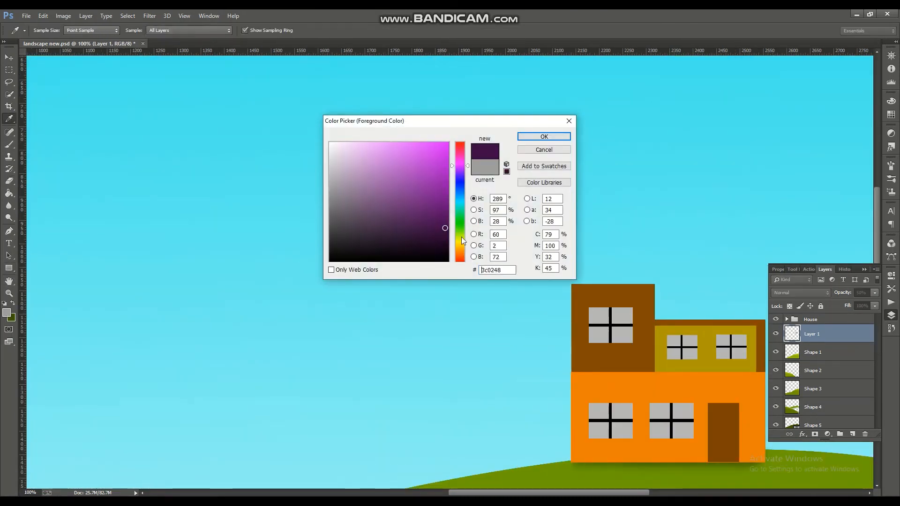
left_click(459, 250)
left_click(541, 137)
left_click_drag(611, 284, 611, 284)
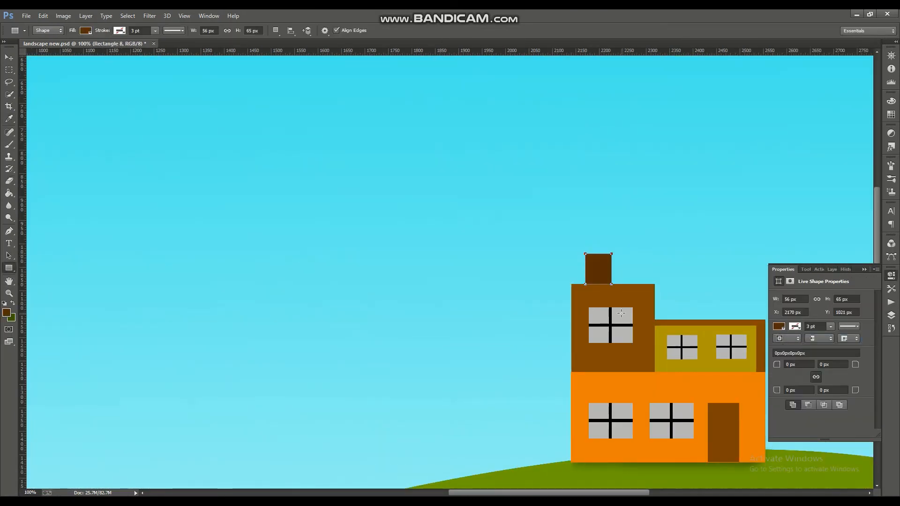
Duplicate the chimney rectangle, rotate the copy about 90°, and widen it into a cap centred on the chimney.
left_click(876, 269)
left_click(830, 277)
left_click(12, 55)
left_click(832, 269)
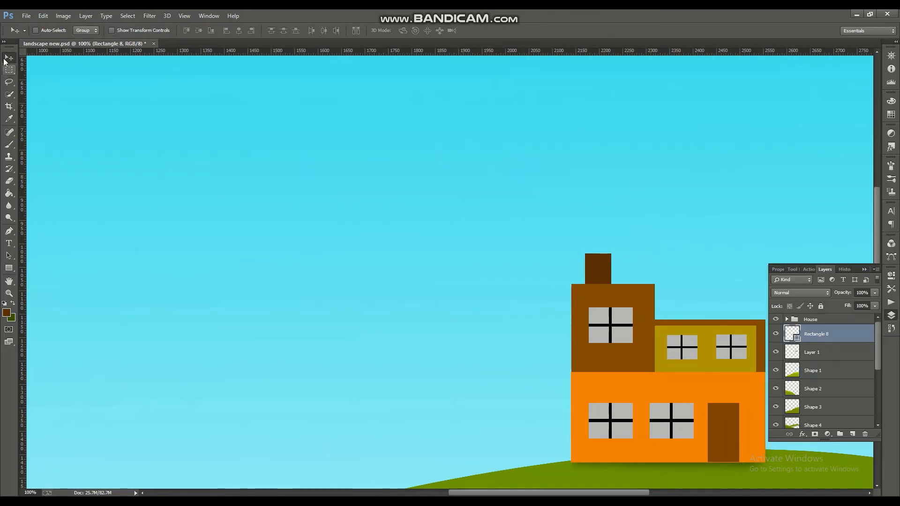
left_click_drag(602, 266, 629, 270)
key("ctrl+t")
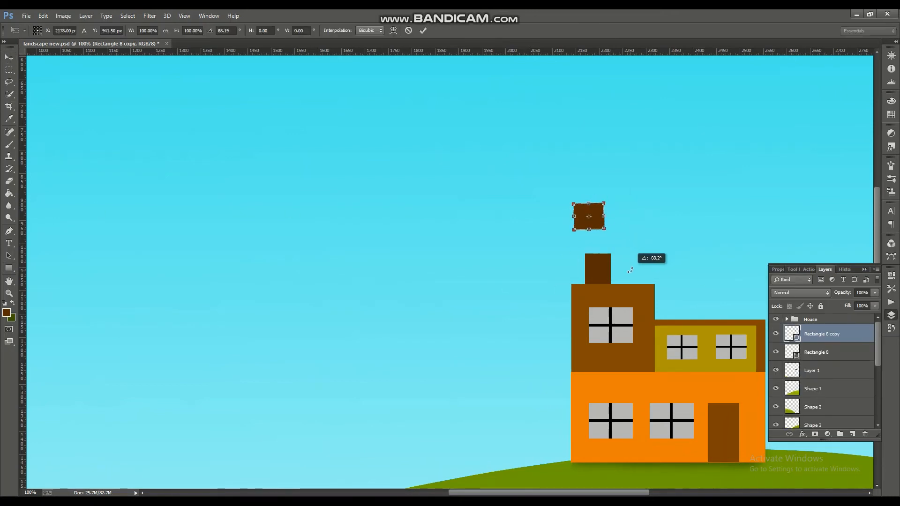
left_click_drag(594, 217, 602, 242)
left_click_drag(612, 240, 631, 221)
key("Right")
key("Return")
Scale the chimney and its cap down together to about half size at the roof's left end.
left_click(820, 353, "ctrl")
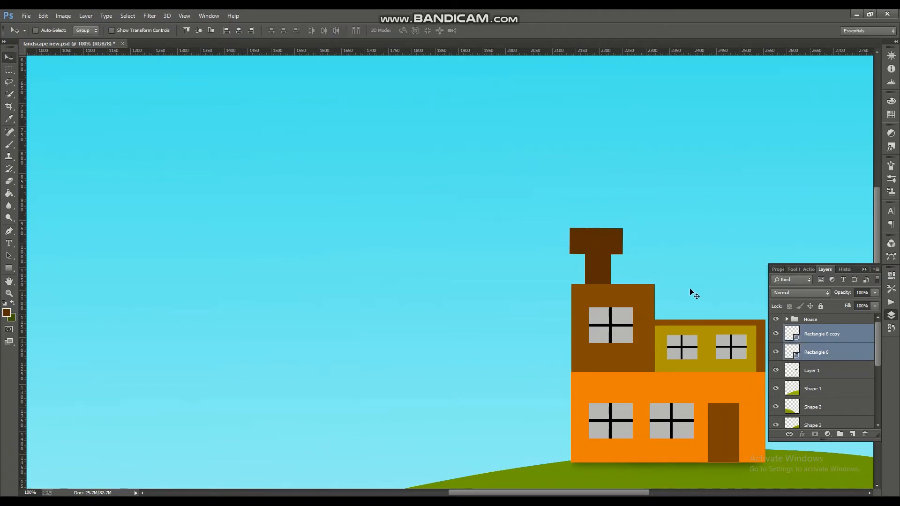
left_click(600, 242)
key("ctrl+t")
key("Return")
left_click_drag(570, 228, 600, 254)
left_click(821, 353, "ctrl")
key("ctrl+t")
key("Return")
Rasterize the chimney cap layer and set up the Eraser with a hard round brush.
key("ctrl+plus")
left_click_drag(625, 494, 658, 493)
key("ctrl+plus")
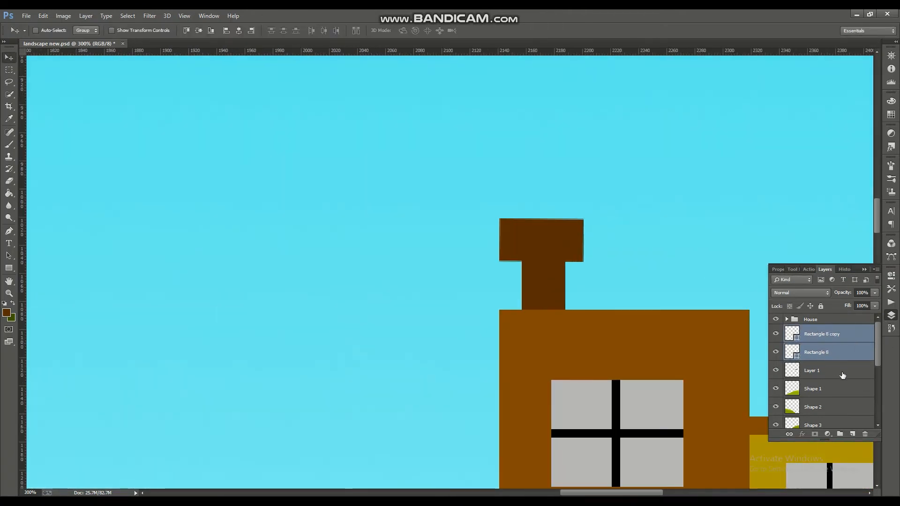
left_click(829, 335)
left_click(10, 181)
left_click(22, 183)
left_click(364, 223)
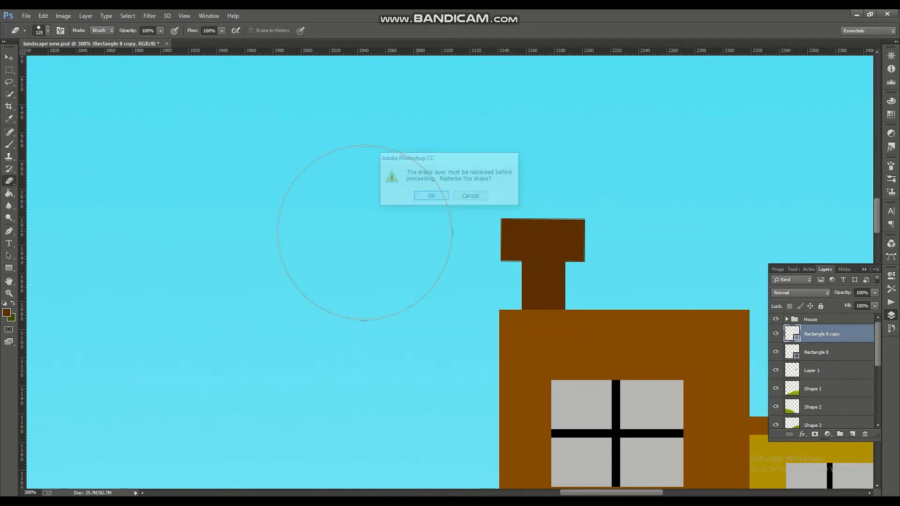
key("Return")
left_click(47, 31)
mouse_move(105, 111)
left_mouse_down()
mouse_move(112, 141)
mouse_move(107, 105)
left_mouse_up()
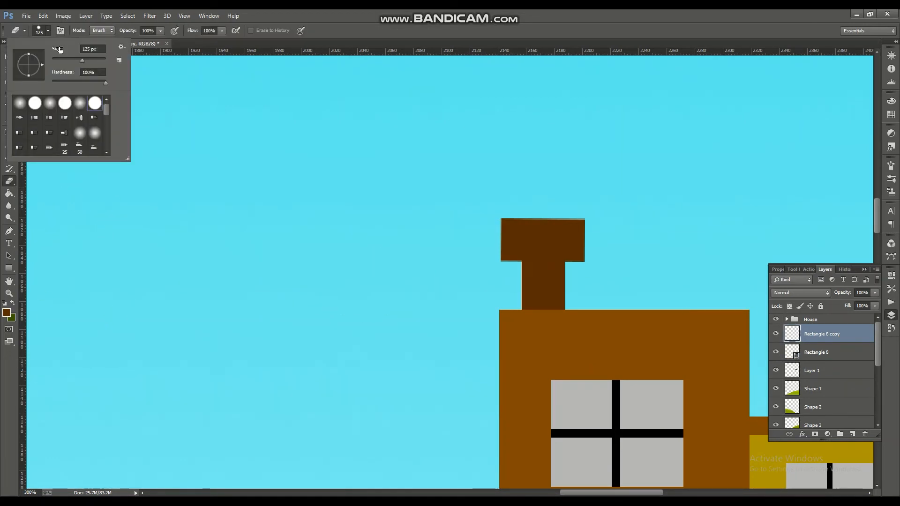
left_click(176, 136)
Reduce the eraser to 20 px and cut three round notches along the chimney cap's top edge.
key("bracketleft")
key("bracketleft")
key("bracketleft")
key("bracketleft")
key("bracketleft")
key("bracketleft")
key("bracketleft")
key("bracketleft")
key("bracketleft")
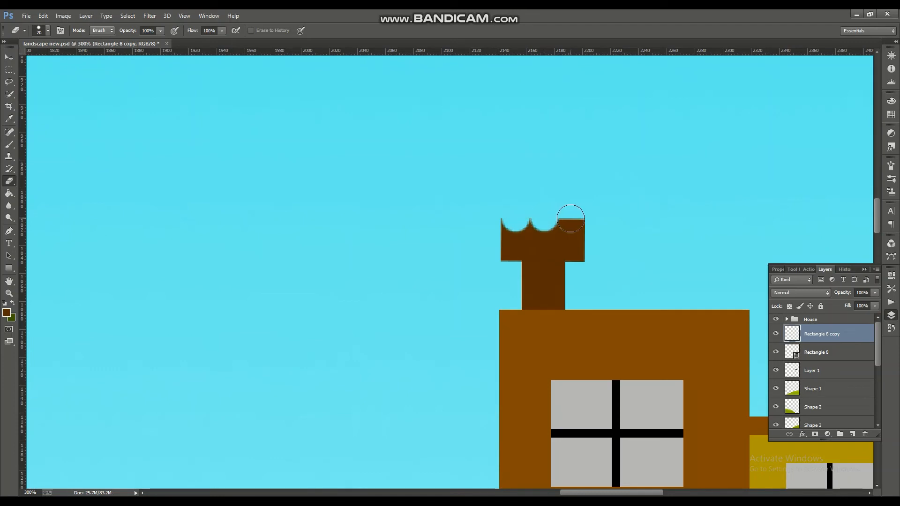
left_click(570, 219)
Move both chimney layers into the House group.
key("ctrl+minus")
key("ctrl+minus")
key("ctrl+minus")
left_click(9, 58)
key("ctrl+plus")
left_click(828, 351, "ctrl")
left_click_drag(828, 351, 821, 322)
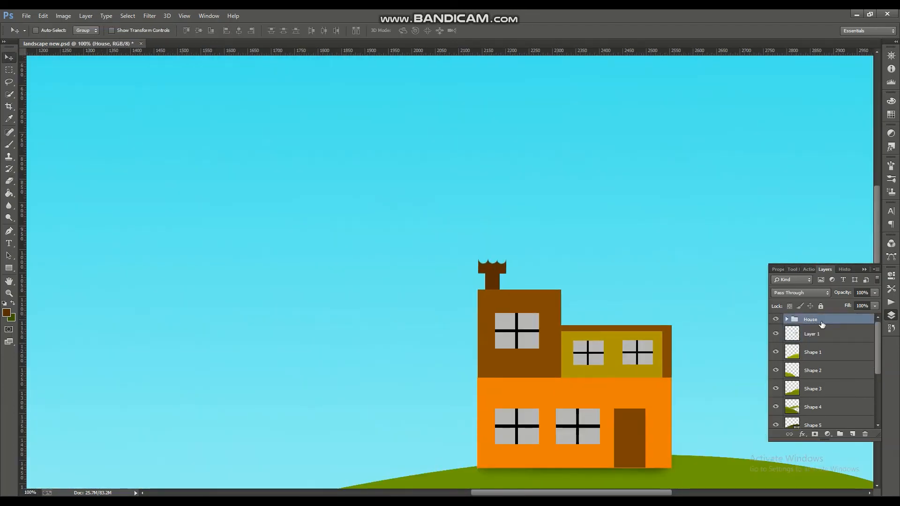
Add a new layer named smoke at the top of the House group.
left_click(787, 320)
left_click(827, 330)
left_click(853, 434)
double_click(824, 334)
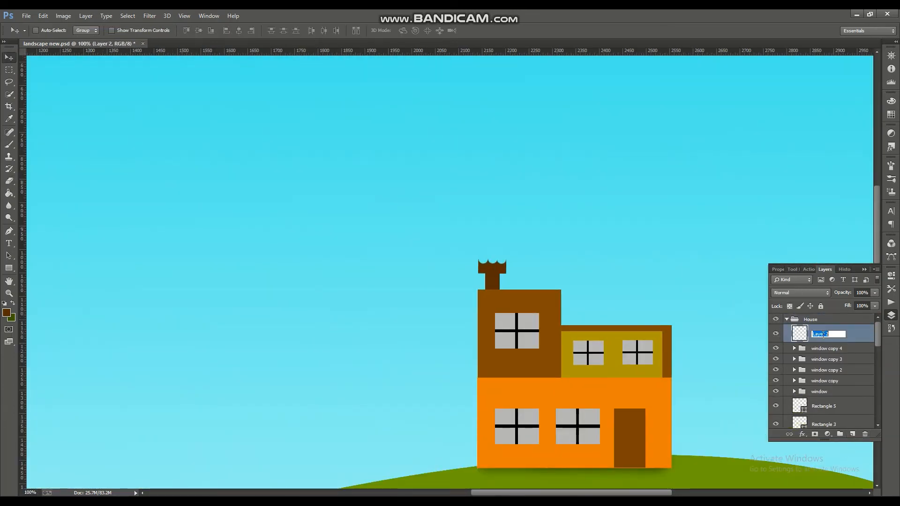
left_click(826, 348)
Set the foreground color to white (ffffff) and lasso a tall wavy smoke shape above the chimney.
scroll(468, 239, "up", 3)
left_click(9, 82)
left_click(6, 312)
left_click(330, 143)
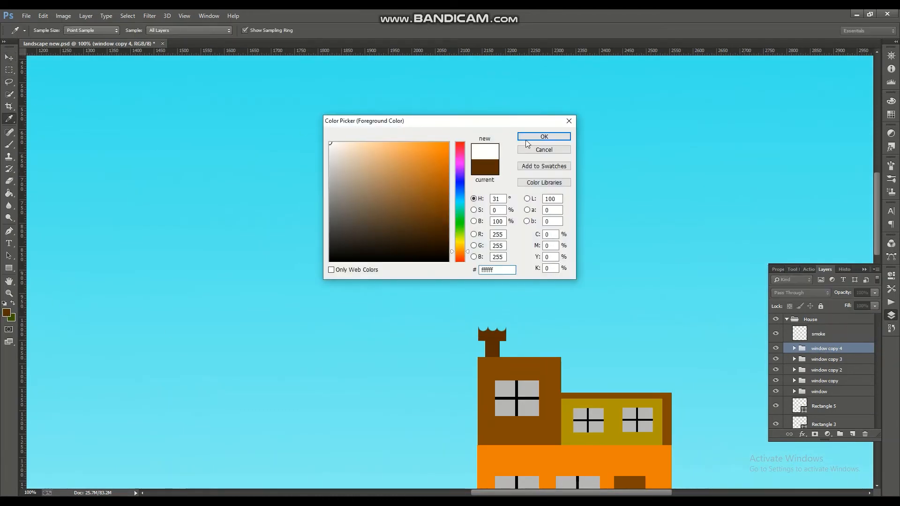
left_click(543, 137)
left_click_drag(466, 182, 469, 190)
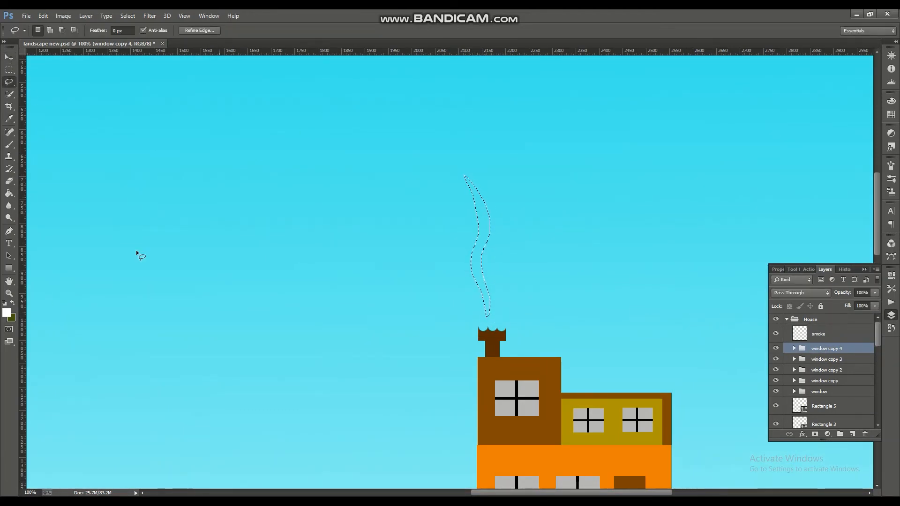
Fill the wavy selection with white on the smoke layer and deselect it.
left_click(9, 193)
left_click(481, 230)
left_click(464, 210)
left_click(801, 335)
left_click(485, 225)
left_click(9, 58)
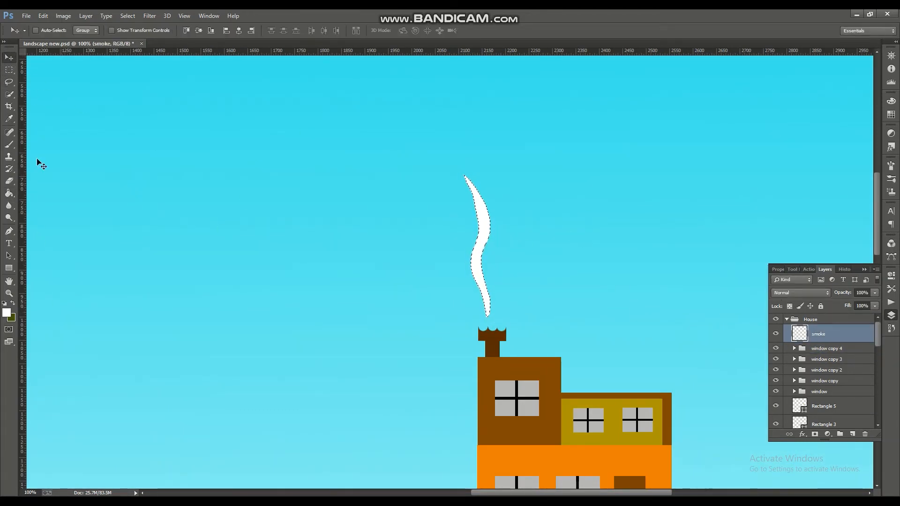
key("l")
right_click(475, 223)
Shorten the white smoke wisp by lowering its top with Free Transform.
left_click(9, 57)
key("ctrl+t")
left_click_drag(475, 175, 475, 208)
key("Return")
Duplicate the smoke wisp, mirror and shrink the copy, and place it to the right of the original above the chimney.
left_click_drag(474, 278, 490, 283)
key("ctrl+t")
left_click_drag(479, 249, 533, 244)
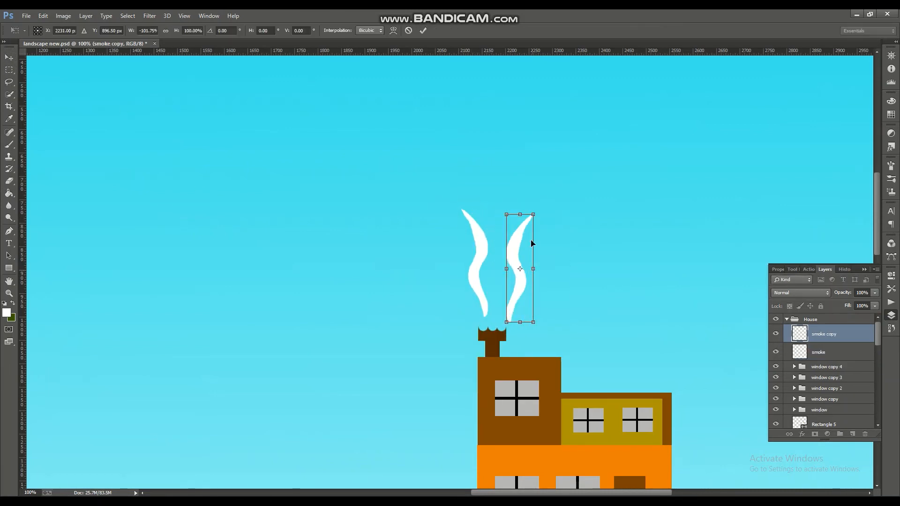
mouse_move(496, 328)
left_mouse_down()
mouse_move(536, 333)
mouse_move(491, 331)
left_mouse_up()
left_click_drag(535, 215, 517, 251)
left_click_drag(518, 282, 500, 288)
key("Return")
Try a Motion Blur at -85° with a 122-pixel distance on the larger smoke wisp and undo it.
left_click(820, 352)
left_click(149, 16)
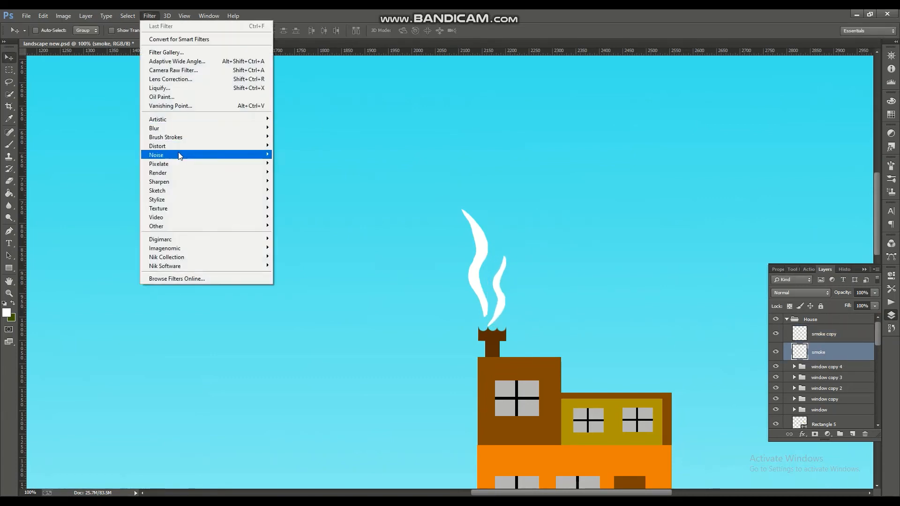
mouse_move(201, 128)
left_click(311, 212)
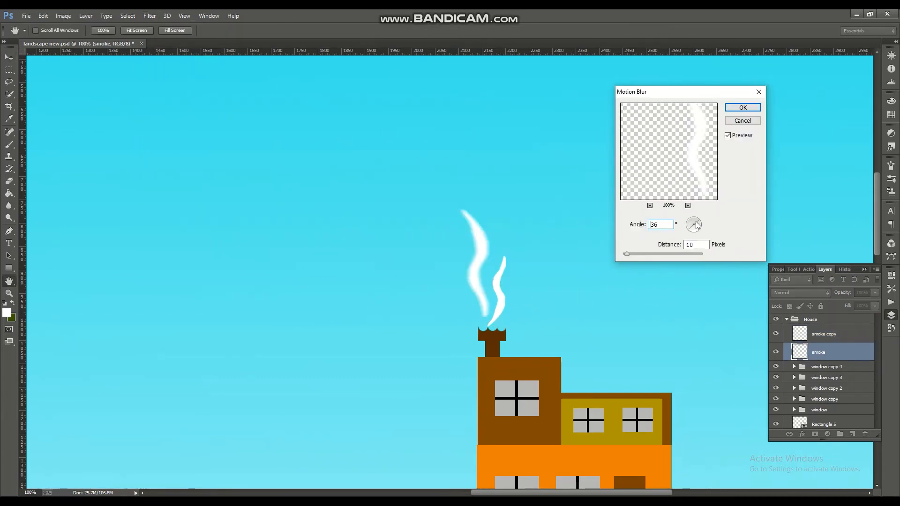
left_click_drag(626, 254, 653, 254)
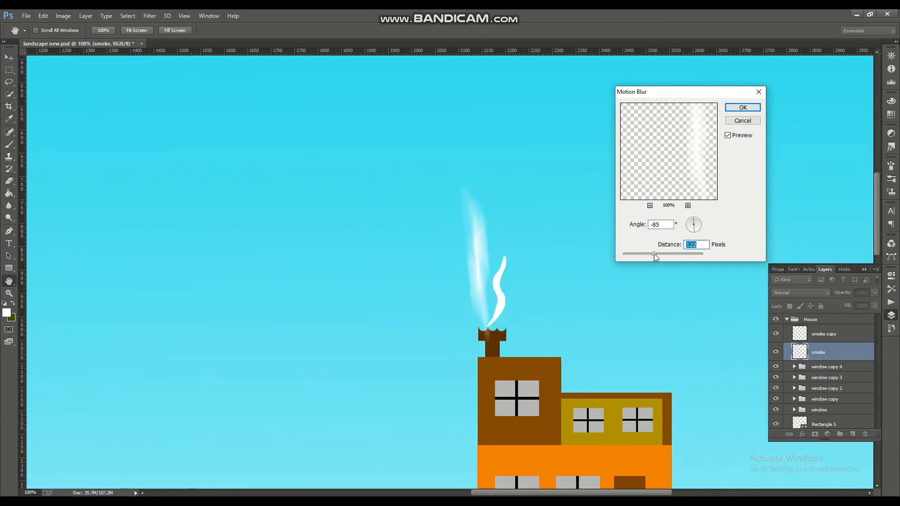
key("Return")
key("v")
left_click(824, 334)
key("ctrl+z")
Apply a Motion Blur at -85° with a 32-pixel distance to the larger smoke wisp.
left_click(128, 16)
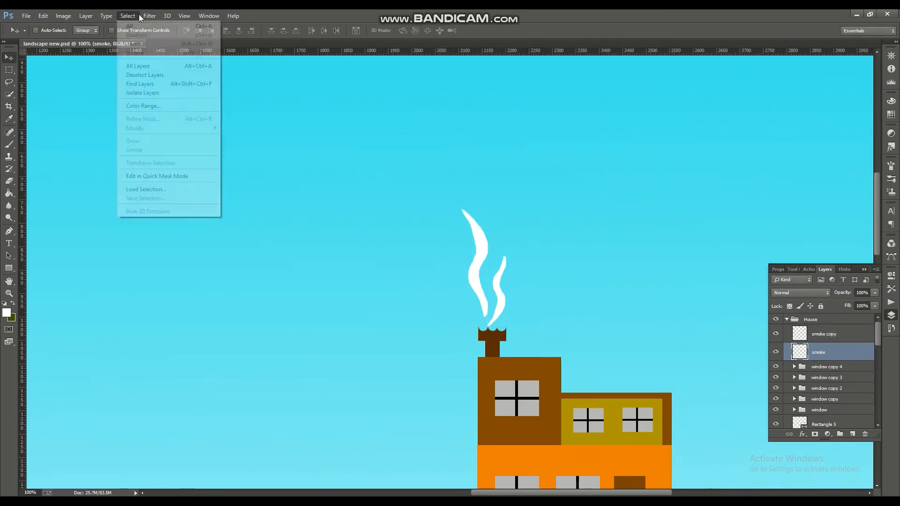
mouse_move(150, 16)
left_click(311, 212)
left_click_drag(654, 254, 637, 257)
left_click(744, 109)
Apply the same -85°, 32-pixel Motion Blur to the smaller smoke copy.
left_click(823, 333)
left_click(149, 16)
mouse_move(183, 124)
left_click(311, 212)
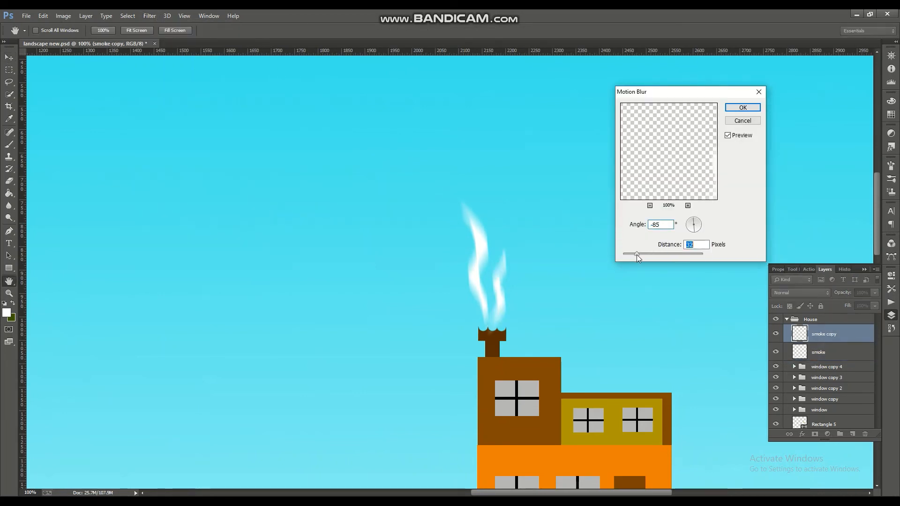
left_click(737, 111)
Stretch both smoke wisps upward together to about 145% of their height.
scroll(750, 197, "down", 1)
left_click(826, 349)
left_click(825, 335, "shift")
key("ctrl+t")
left_click_drag(483, 184, 475, 123)
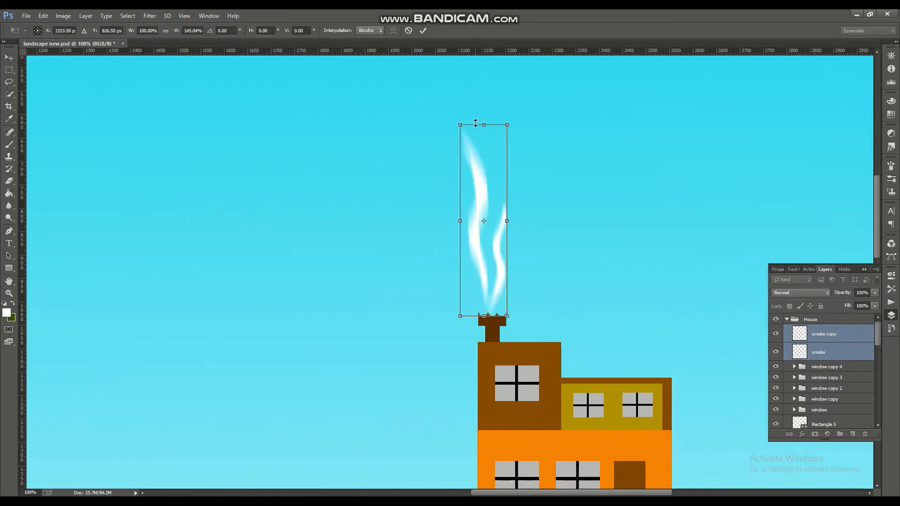
key("Return")
Collapse the House group and add a new layer named Way directly beneath it.
key("ctrl+minus")
key("ctrl+minus")
key("ctrl+minus")
left_click(787, 320)
left_click(810, 334)
left_click(774, 334)
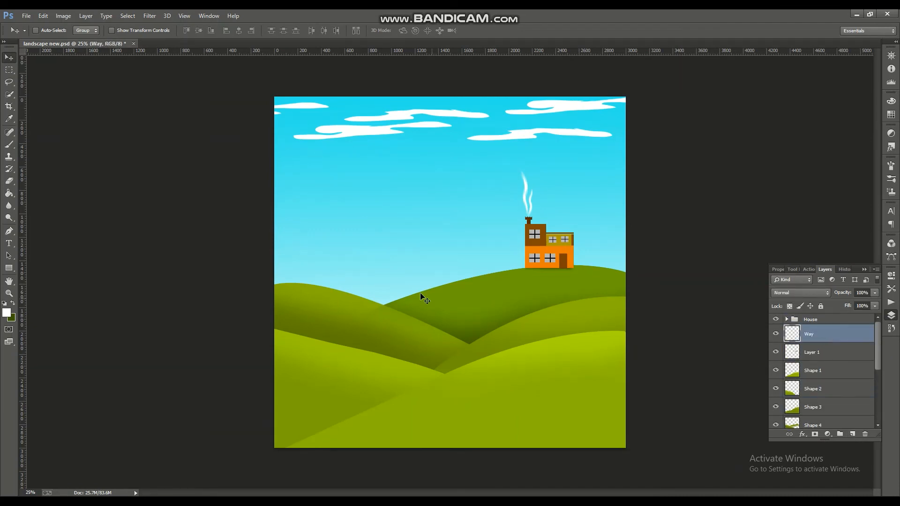
Draw a curved Pen path for a road from the house door down to the valley and convert it to a selection.
left_click(9, 231)
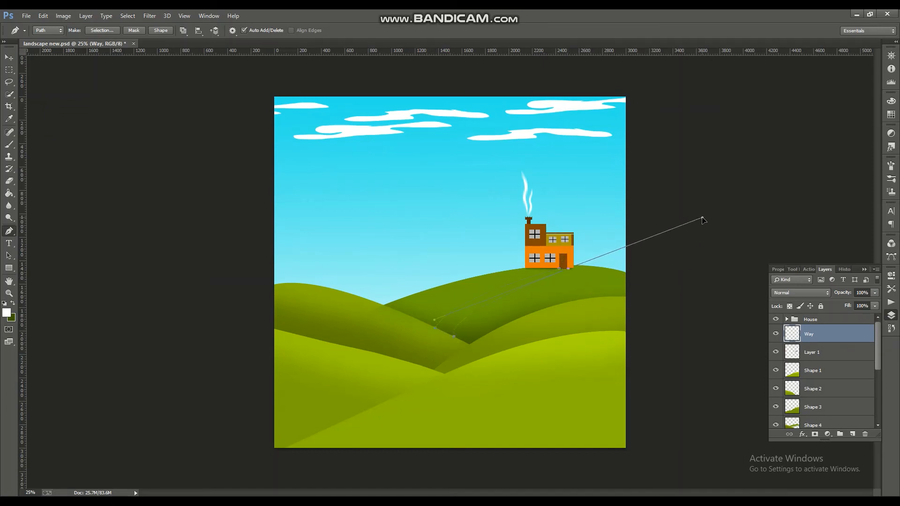
right_click(539, 277)
left_click(605, 92)
left_click(498, 157)
Fill the road selection with medium gray on the Way layer and deselect it.
left_click(6, 312)
left_click(335, 210)
left_click(544, 136)
left_click(9, 193)
left_click(515, 285)
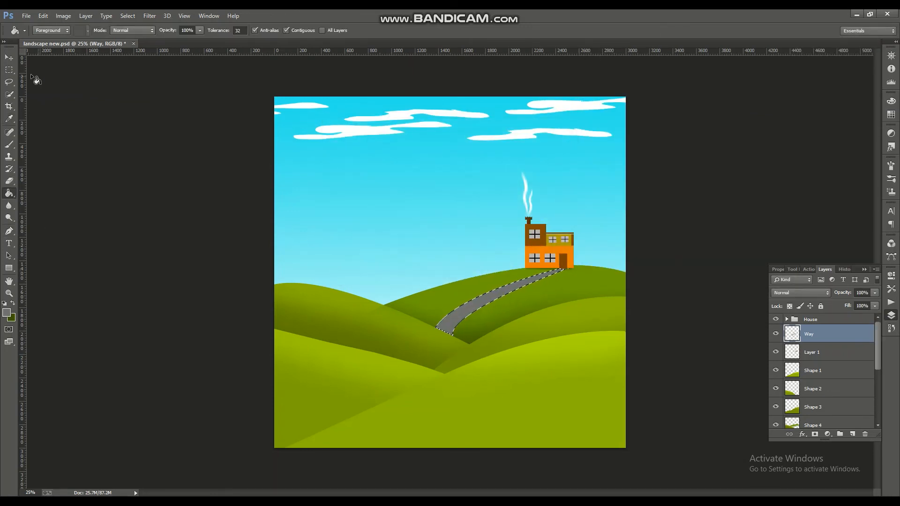
left_click(9, 70)
right_click(516, 275)
left_click(533, 283)
Duplicate the gray road, then enlarge and reposition the copy so it runs down the front hill past the canvas bottom.
key("v")
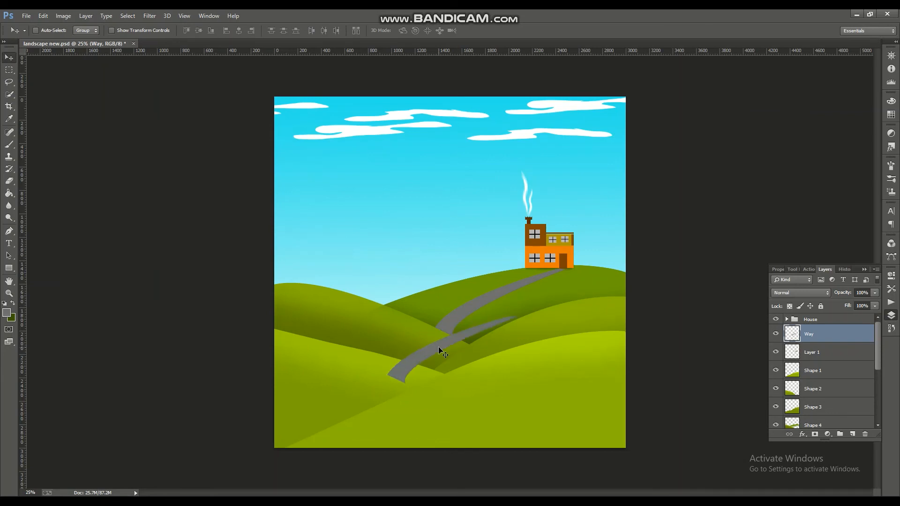
key("ctrl+j")
key("ctrl+t")
left_click_drag(520, 293, 511, 420)
left_click_drag(454, 334, 400, 422)
left_click_drag(462, 389, 503, 374)
left_click_drag(543, 471, 594, 505)
left_click_drag(525, 379, 497, 370)
key("Return")
Erase the upper end of the road copy along the front hill's crest with a 175 px eraser.
key("e")
key("ctrl+plus")
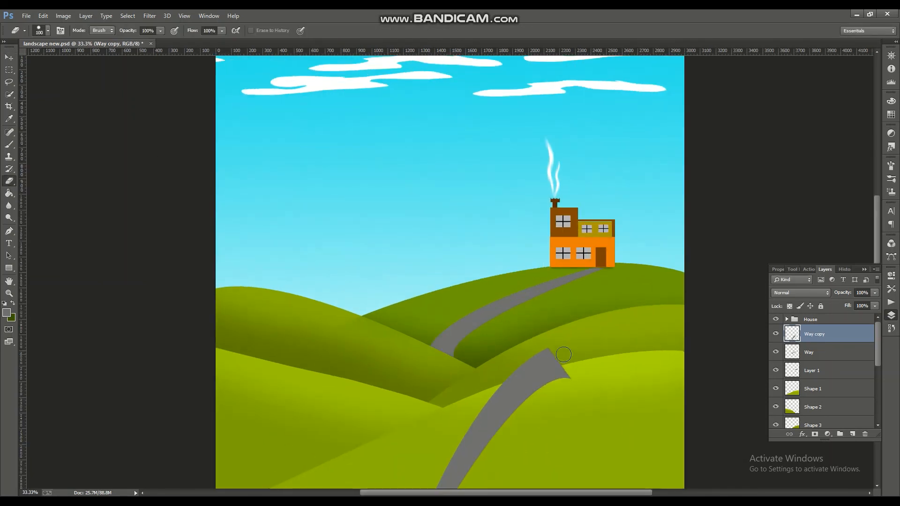
key("bracketright")
key("bracketright")
key("bracketright")
left_click_drag(563, 354, 524, 363)
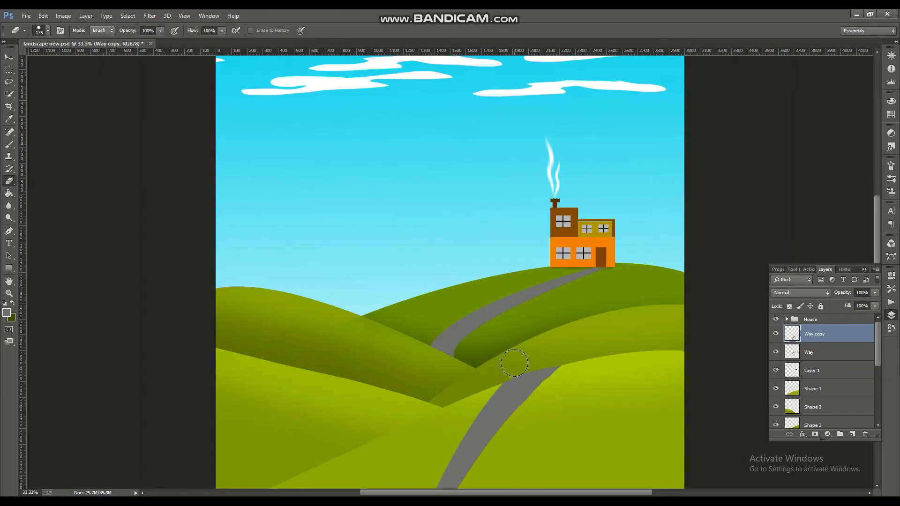
Draw a curved Pen path for a short road section across the middle-left hill and convert it to a selection.
scroll(665, 399, "down", 3)
key("ctrl+plus")
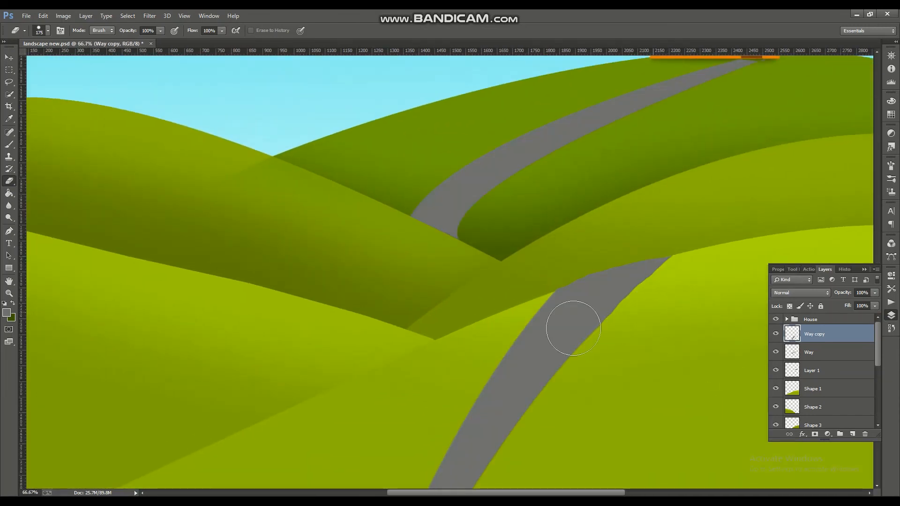
key("ctrl+minus")
key("ctrl+minus")
key("ctrl+minus")
key("ctrl+minus")
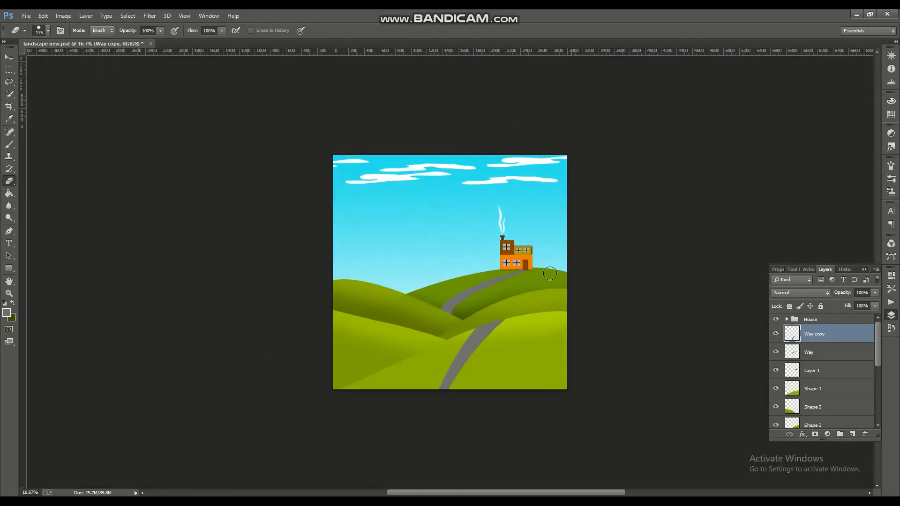
key("p")
key("ctrl+plus")
key("ctrl+plus")
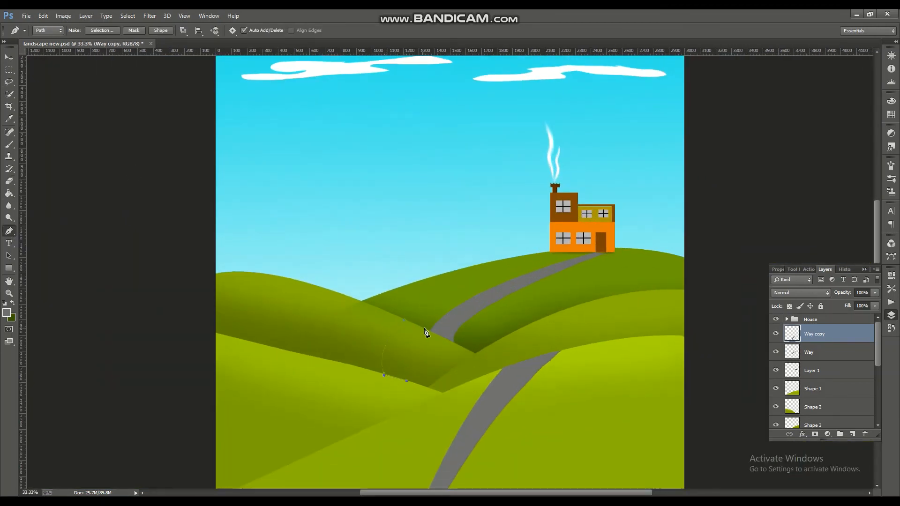
left_click(405, 320)
right_click(406, 326)
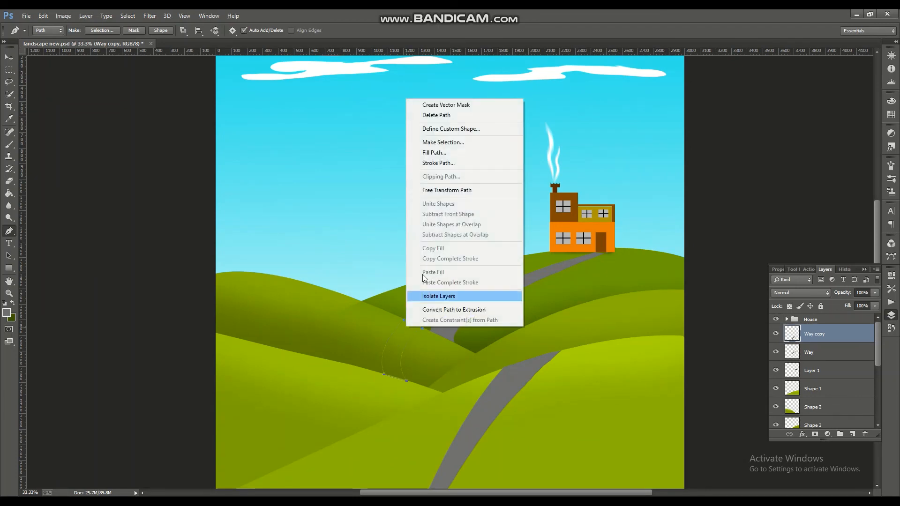
left_click(442, 143)
left_click(498, 157)
Fill the middle-left hill's road selection with the gray foreground color on the Way copy layer and deselect it.
left_click(9, 193)
left_click(397, 346)
left_click(9, 69)
right_click(404, 119)
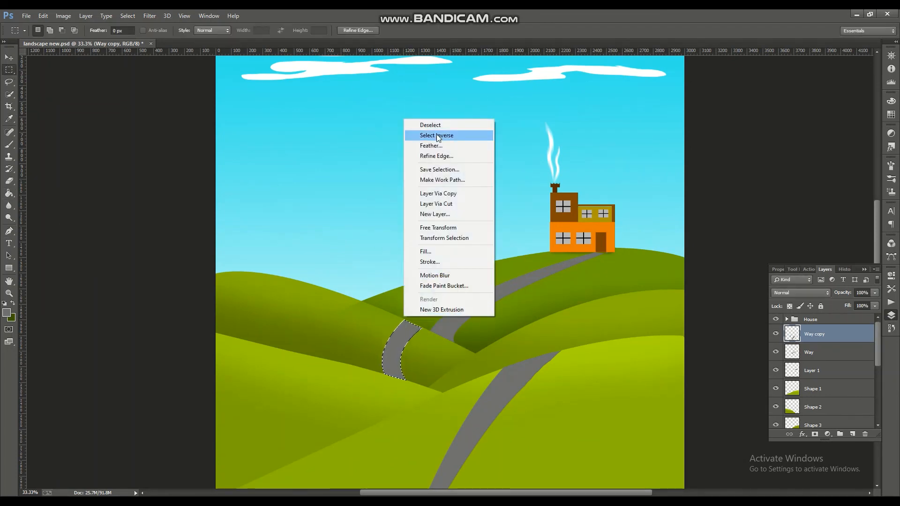
left_click(433, 125)
Nudge the road sections on the Way copy layer slightly with Free Transform.
key("ctrl+t")
left_click_drag(477, 319, 479, 318)
key("Return")
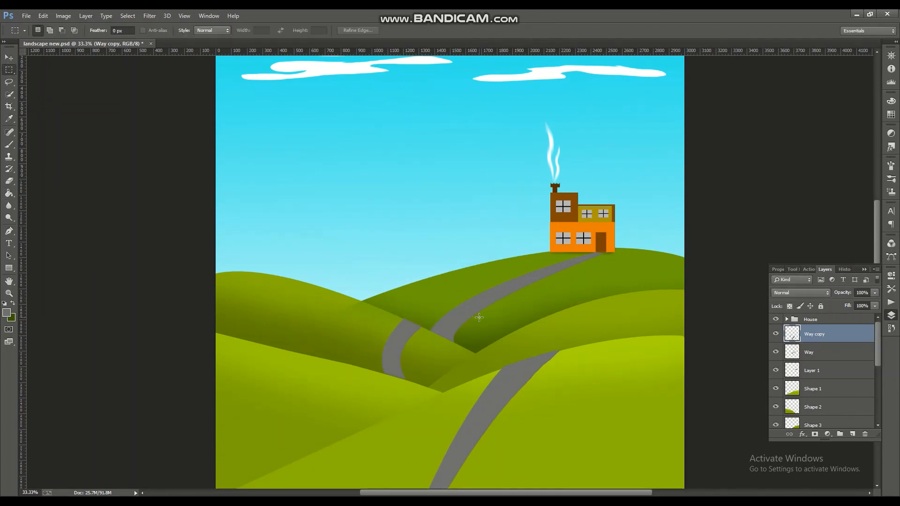
Choose the Pencil tool and add a new layer named Birds above the Way copy layer.
key("ctrl+minus")
key("ctrl+minus")
key("ctrl+minus")
key("ctrl+plus")
key("ctrl+plus")
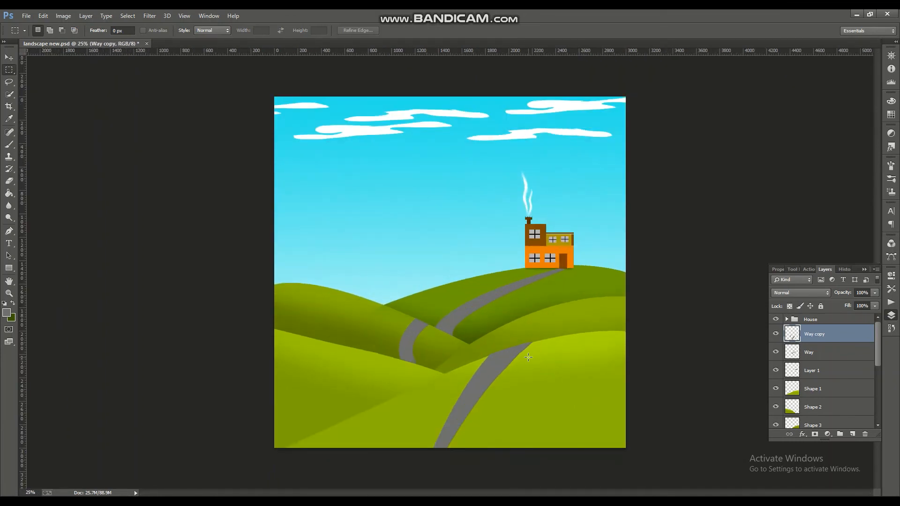
key("ctrl+plus")
left_click(7, 149)
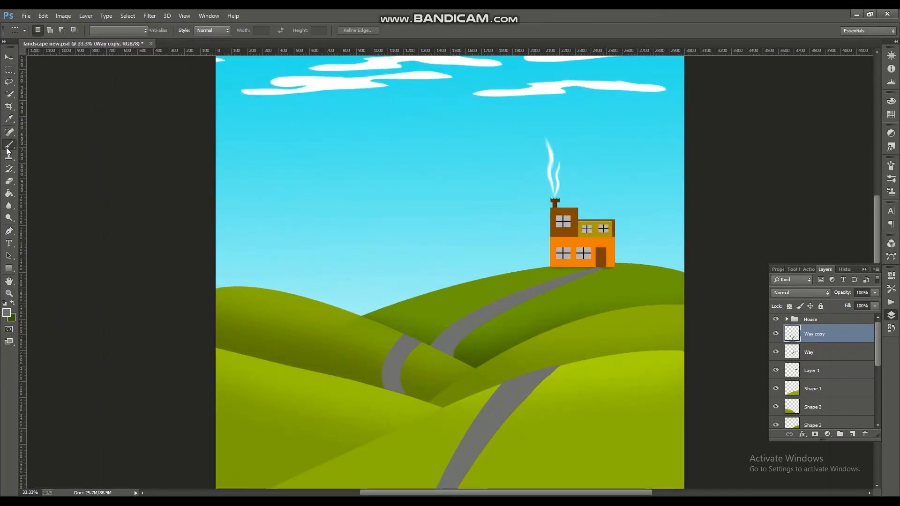
left_click(42, 153)
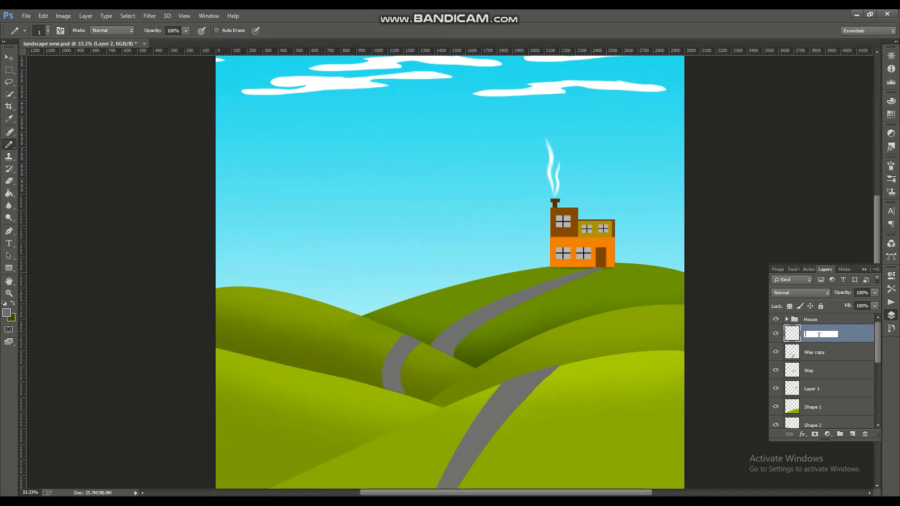
left_click(828, 389)
Set the foreground color to black and paint a small bird in the sky on the Birds layer with the Brush tool.
scroll(330, 153, "up", 1)
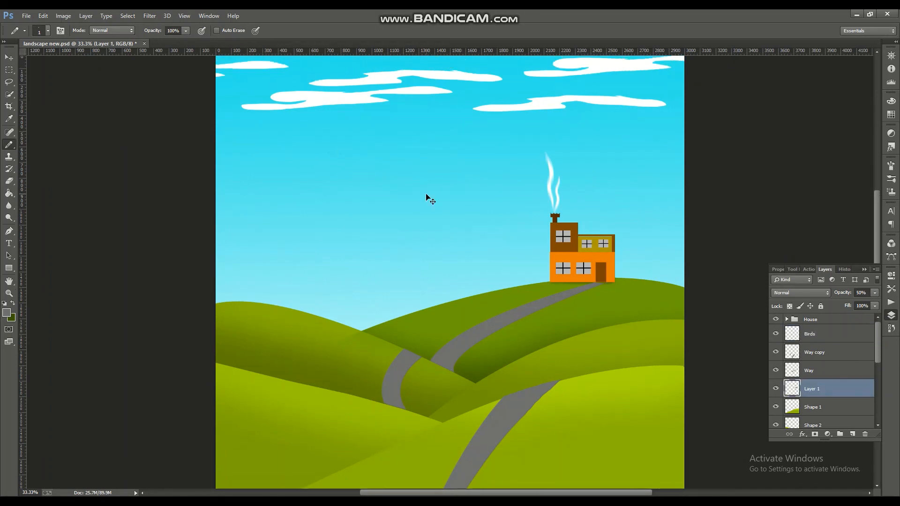
left_click(7, 313)
key("Escape")
left_click_drag(282, 141, 295, 140)
left_click(825, 334)
right_click(9, 144)
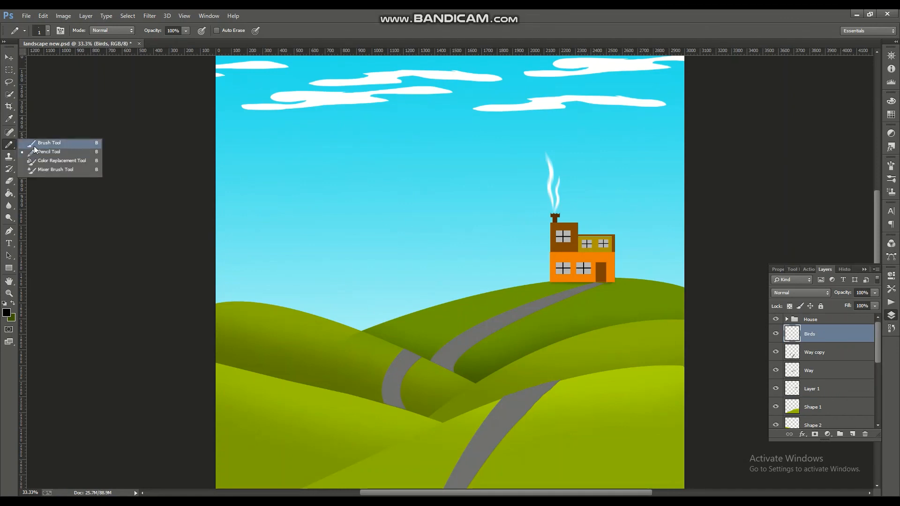
left_click(42, 143)
Scale the black bird down with Free Transform.
key("ctrl+t")
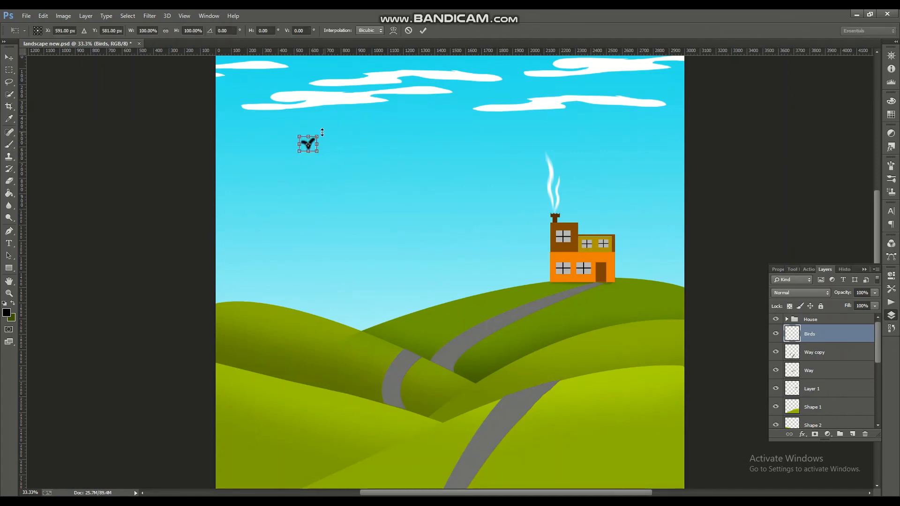
key("Return")
left_click_drag(318, 136, 269, 142)
Duplicate the bird ten times and spread the copies across the sky around the clouds.
key("v")
left_click_drag(269, 141, 467, 143)
left_click_drag(467, 143, 616, 117)
left_click_drag(616, 118, 448, 115)
left_click_drag(448, 116, 310, 123)
left_click_drag(311, 124, 234, 98)
left_click_drag(448, 115, 518, 101)
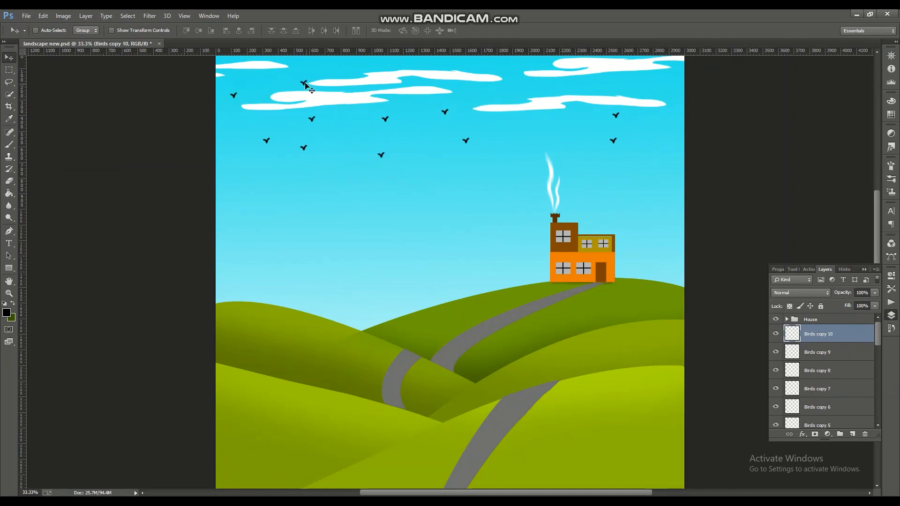
left_click_drag(304, 84, 596, 87)
Lower the opacity of individual bird copies, working through the Birds copy layers.
left_click_drag(874, 293, 854, 305)
left_click(842, 356)
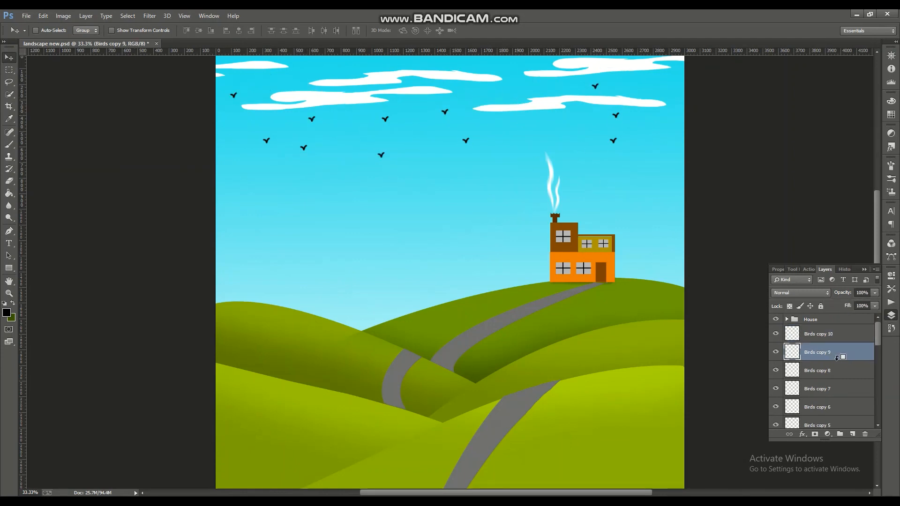
left_click(837, 371)
left_click(833, 355)
left_click(829, 370)
left_click(840, 334)
left_click(867, 357)
left_click(854, 378)
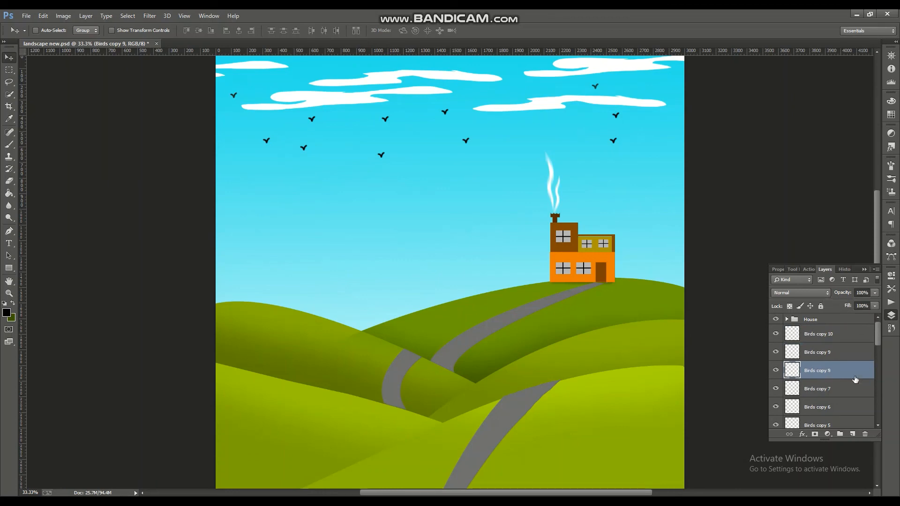
Group all the bird layers under the name Birds and set the group's opacity to 41%.
mouse_move(877, 336)
left_mouse_down()
mouse_move(878, 360)
mouse_move(878, 352)
left_mouse_up()
left_click(836, 408)
left_click(834, 390, "ctrl")
left_click(830, 373, "ctrl")
left_click(832, 354, "ctrl")
left_click(837, 337, "ctrl")
left_click(848, 326, "ctrl")
key("ctrl+g")
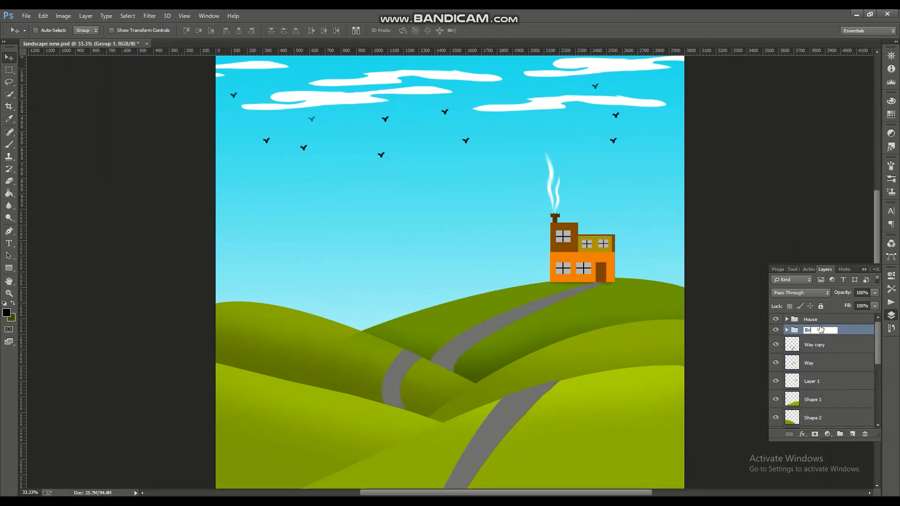
left_click_drag(875, 293, 847, 304)
key("ctrl+minus")
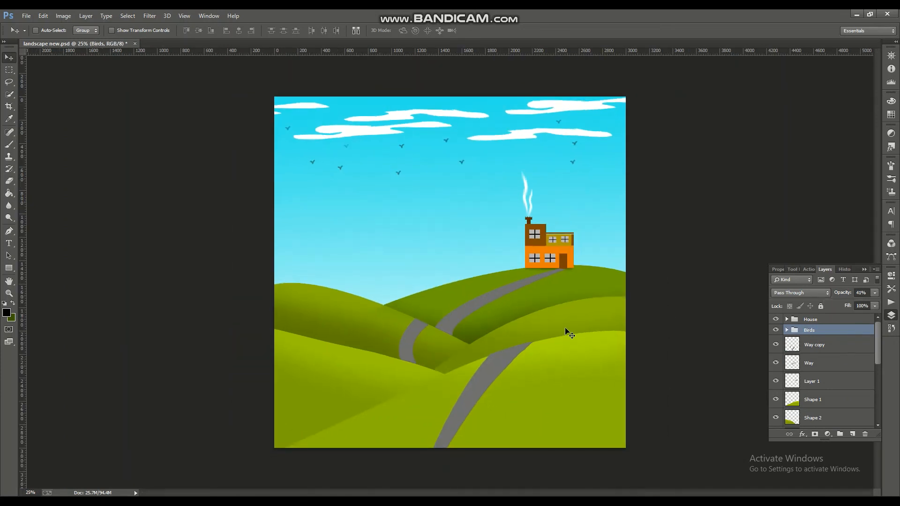